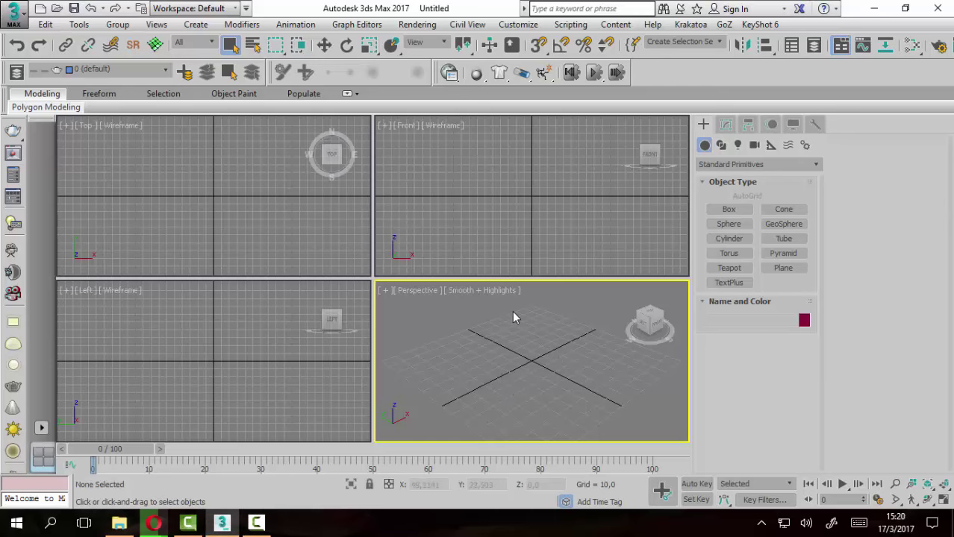
Maximize the Perspective viewport and orbit it to look down over the grid.
{"action": "key", "text": "alt+w"}
{"action": "mouse_move", "coordinate": [447, 242]}
{"action": "middle_mouse_down", "text": "alt"}
{"action": "mouse_move", "coordinate": [360, 344]}
{"action": "mouse_move", "coordinate": [442, 296]}
{"action": "mouse_move", "coordinate": [453, 248]}
{"action": "middle_mouse_up", "text": "alt"}
{"action": "middle_click_drag", "start_coordinate": [312, 155], "coordinate": [321, 185], "text": "alt"}
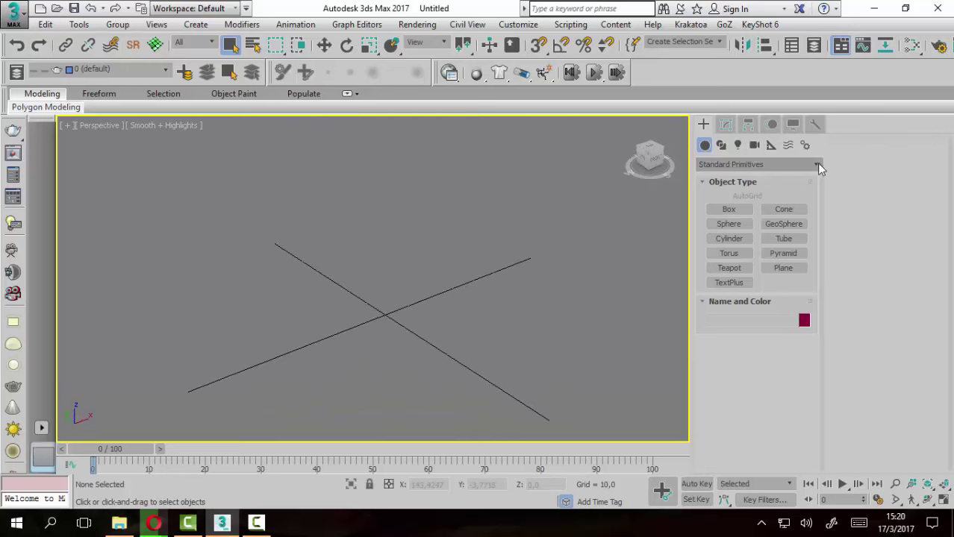
Build a Biped, Bip001, standing at the grid centre and show its Motion panel.
{"action": "left_click", "coordinate": [804, 146]}
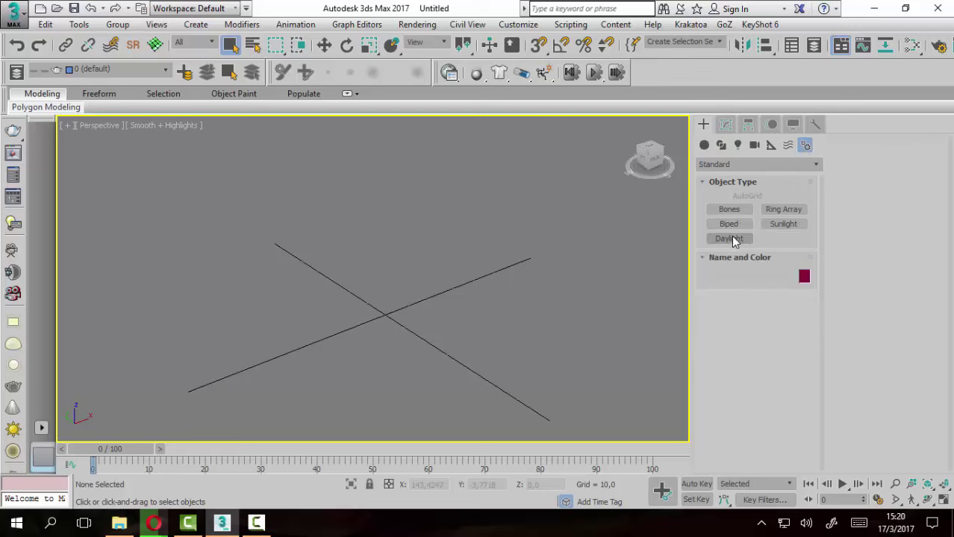
{"action": "left_click", "coordinate": [729, 225]}
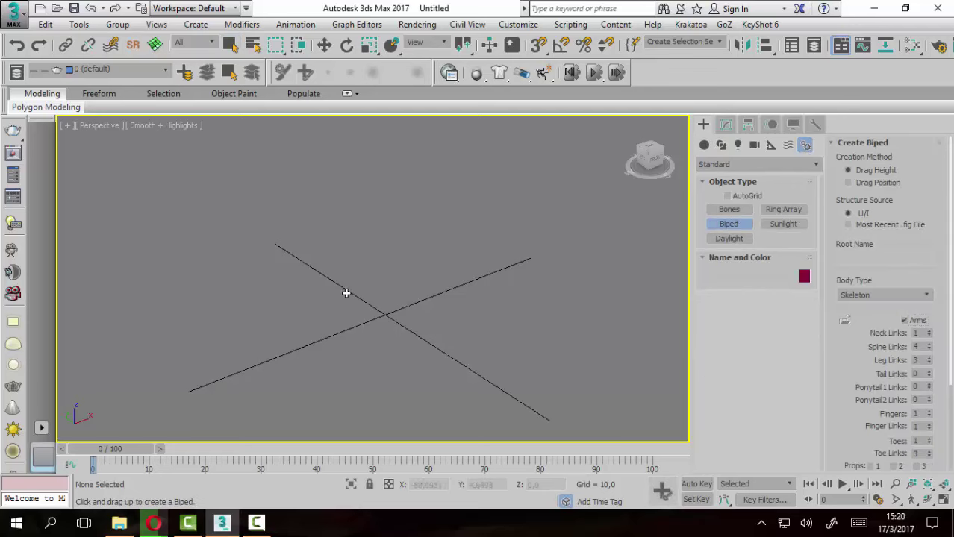
{"action": "mouse_move", "coordinate": [443, 315]}
{"action": "middle_mouse_down", "text": "alt"}
{"action": "mouse_move", "coordinate": [337, 337]}
{"action": "mouse_move", "coordinate": [358, 337]}
{"action": "middle_mouse_up", "text": "alt"}
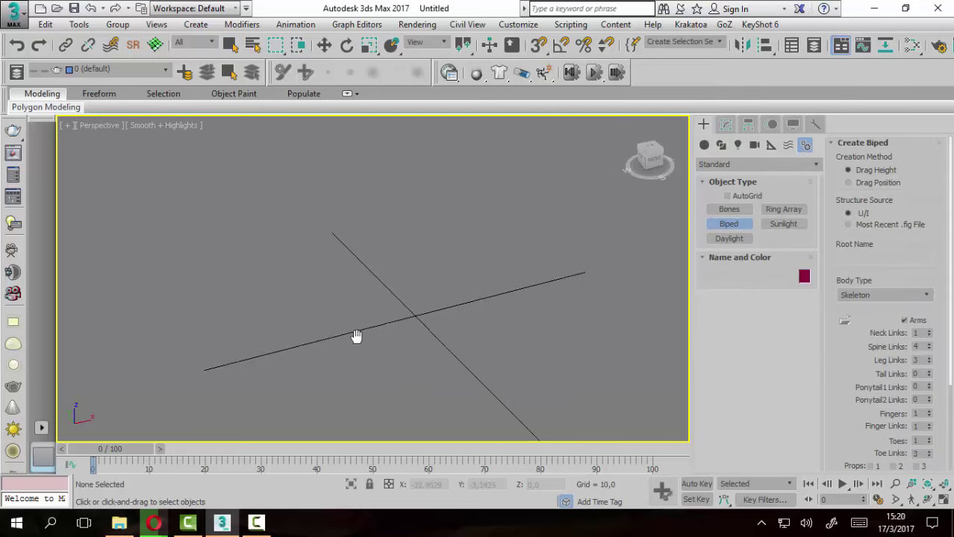
{"action": "left_click_drag", "start_coordinate": [414, 319], "coordinate": [415, 140]}
{"action": "mouse_move", "coordinate": [460, 291]}
{"action": "middle_mouse_down", "text": "alt"}
{"action": "mouse_move", "coordinate": [462, 264]}
{"action": "mouse_move", "coordinate": [526, 275]}
{"action": "mouse_move", "coordinate": [418, 263]}
{"action": "middle_mouse_up", "text": "alt"}
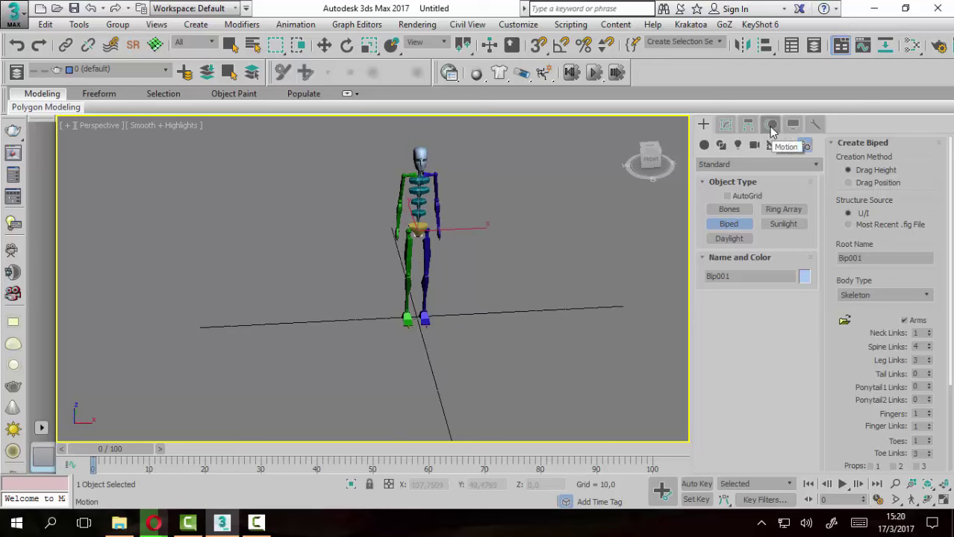
{"action": "left_click", "coordinate": [772, 127]}
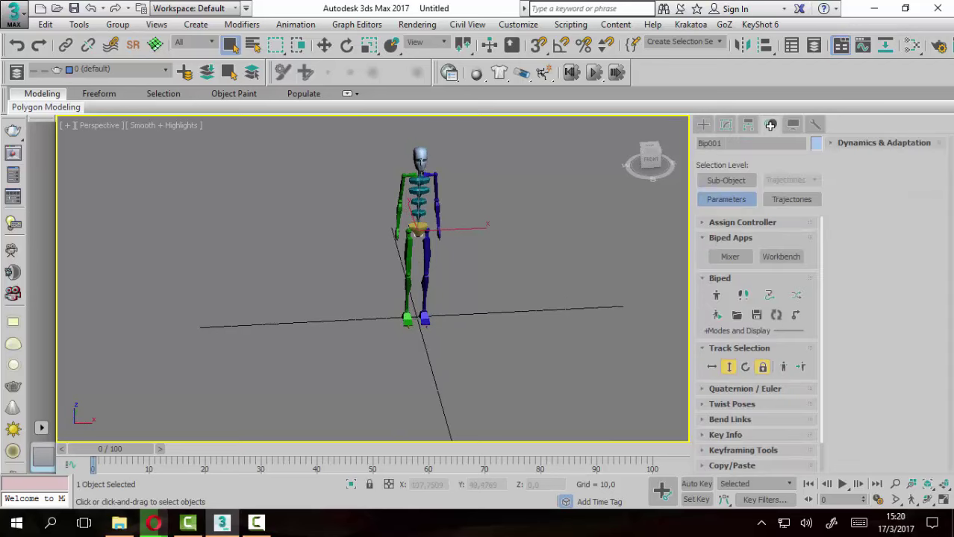
Turn off centre-of-mass key locking and open the Load File browser for biped motions.
{"action": "left_click", "coordinate": [762, 368]}
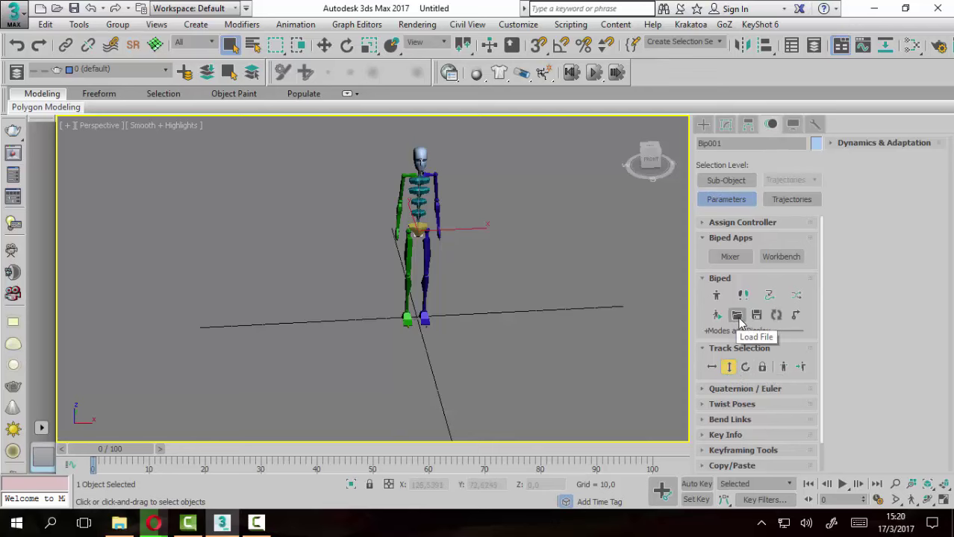
{"action": "left_click", "coordinate": [738, 315]}
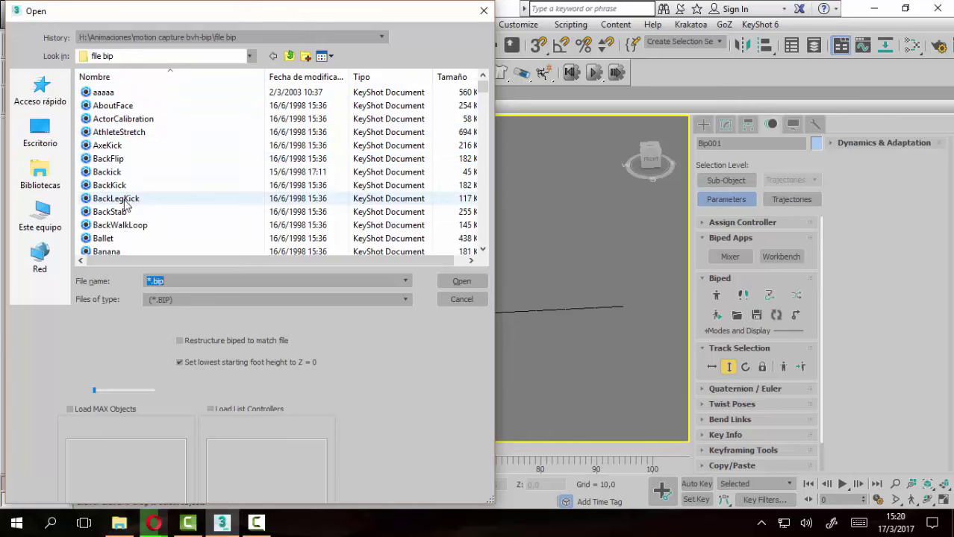
{"action": "scroll", "coordinate": [112, 152], "scroll_direction": "down", "scroll_amount": 6}
{"action": "scroll", "coordinate": [112, 152], "scroll_direction": "down", "scroll_amount": 2}
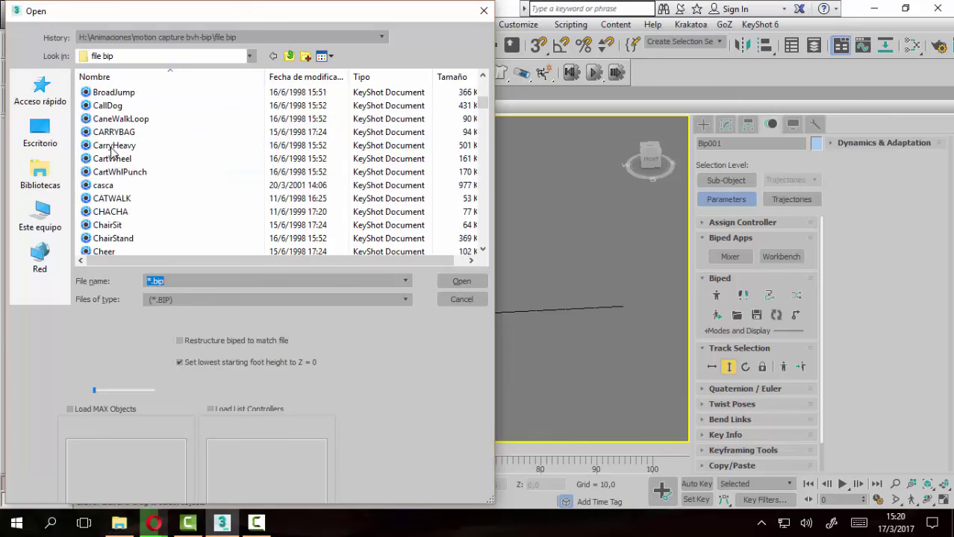
{"action": "scroll", "coordinate": [112, 152], "scroll_direction": "down", "scroll_amount": 1}
{"action": "scroll", "coordinate": [112, 157], "scroll_direction": "down", "scroll_amount": 5}
{"action": "scroll", "coordinate": [114, 172], "scroll_direction": "down", "scroll_amount": 2}
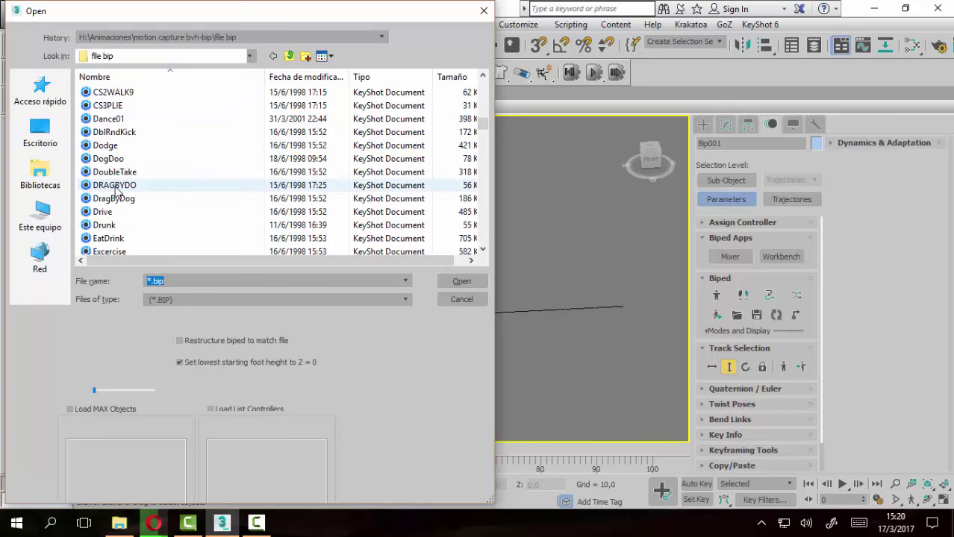
{"action": "scroll", "coordinate": [115, 191], "scroll_direction": "down", "scroll_amount": 3}
{"action": "scroll", "coordinate": [115, 191], "scroll_direction": "down", "scroll_amount": 2}
{"action": "scroll", "coordinate": [115, 191], "scroll_direction": "down", "scroll_amount": 3}
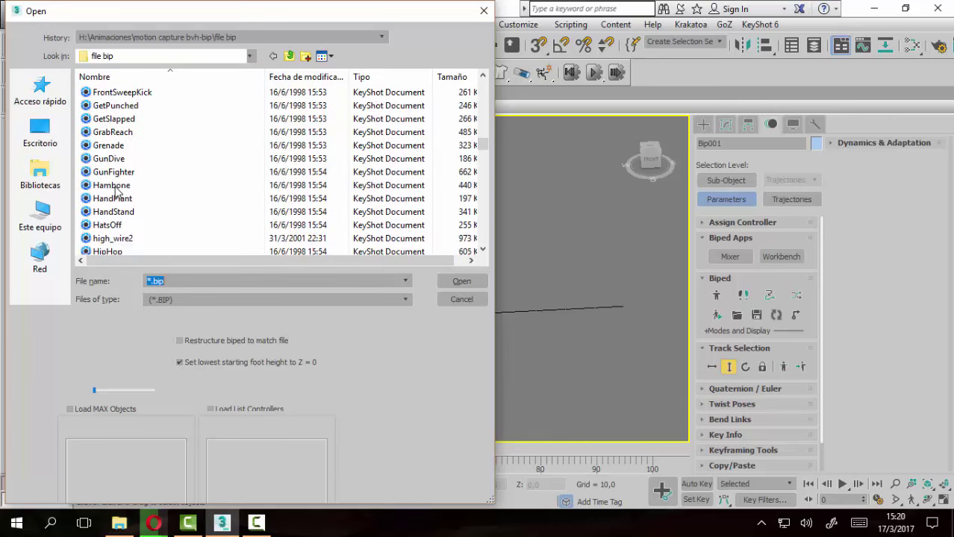
{"action": "scroll", "coordinate": [115, 191], "scroll_direction": "down", "scroll_amount": 2}
{"action": "scroll", "coordinate": [115, 191], "scroll_direction": "down", "scroll_amount": 2}
{"action": "scroll", "coordinate": [115, 191], "scroll_direction": "down", "scroll_amount": 1}
{"action": "scroll", "coordinate": [115, 191], "scroll_direction": "down", "scroll_amount": 1}
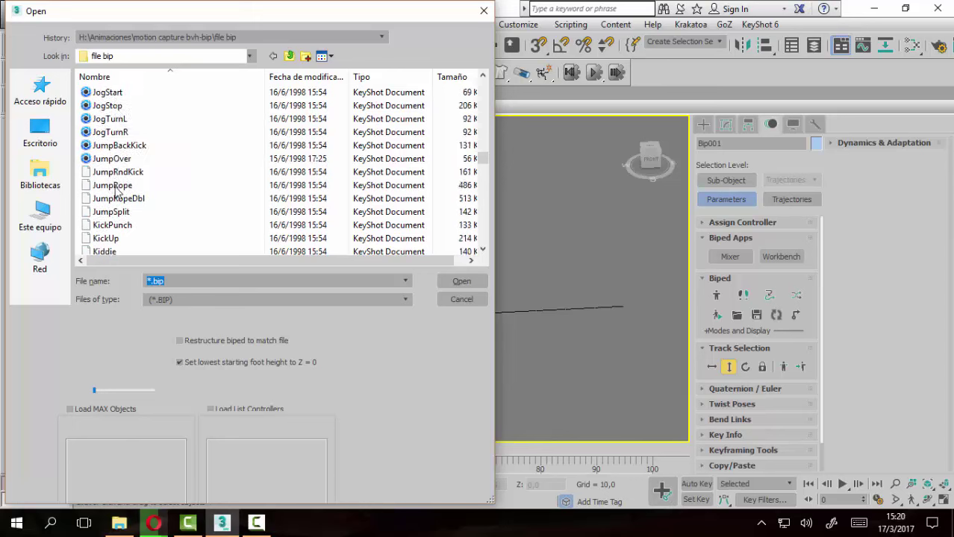
{"action": "scroll", "coordinate": [116, 191], "scroll_direction": "down", "scroll_amount": 4}
{"action": "scroll", "coordinate": [116, 191], "scroll_direction": "down", "scroll_amount": 4}
{"action": "scroll", "coordinate": [115, 191], "scroll_direction": "down", "scroll_amount": 4}
{"action": "scroll", "coordinate": [115, 191], "scroll_direction": "down", "scroll_amount": 2}
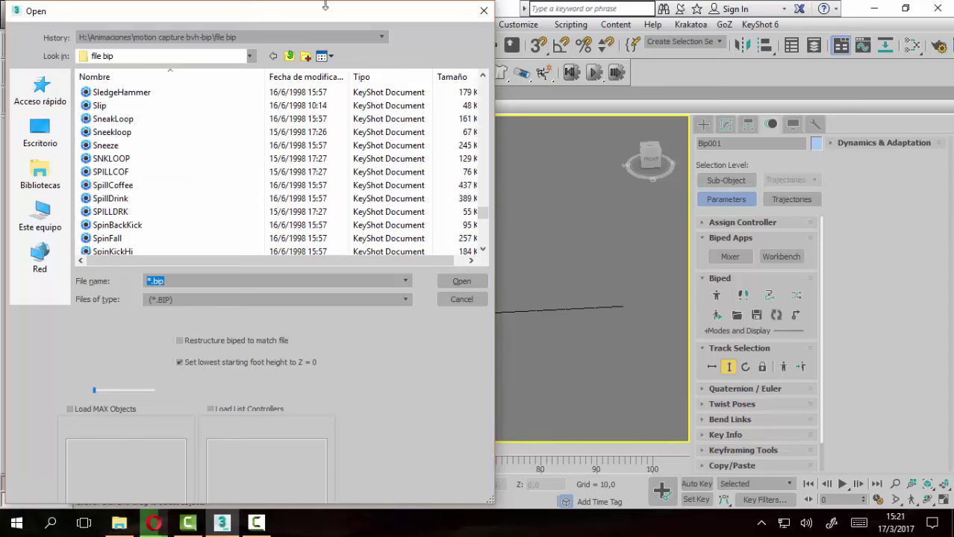
Browse Mocap Collection > _BIP > _Motion Capture Collection > 32 Dancing and load NTSC_dancing1.bip.
{"action": "left_click", "coordinate": [289, 57]}
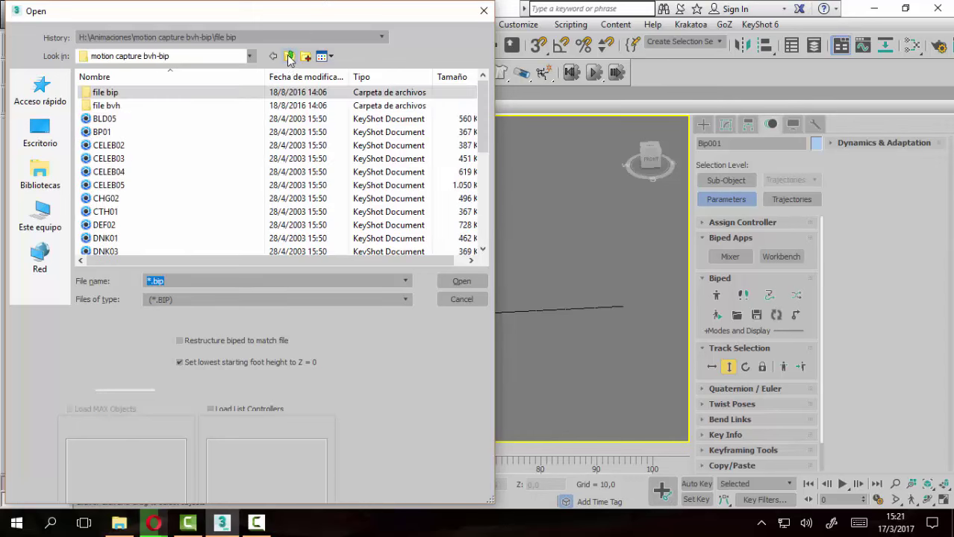
{"action": "left_click", "coordinate": [273, 56]}
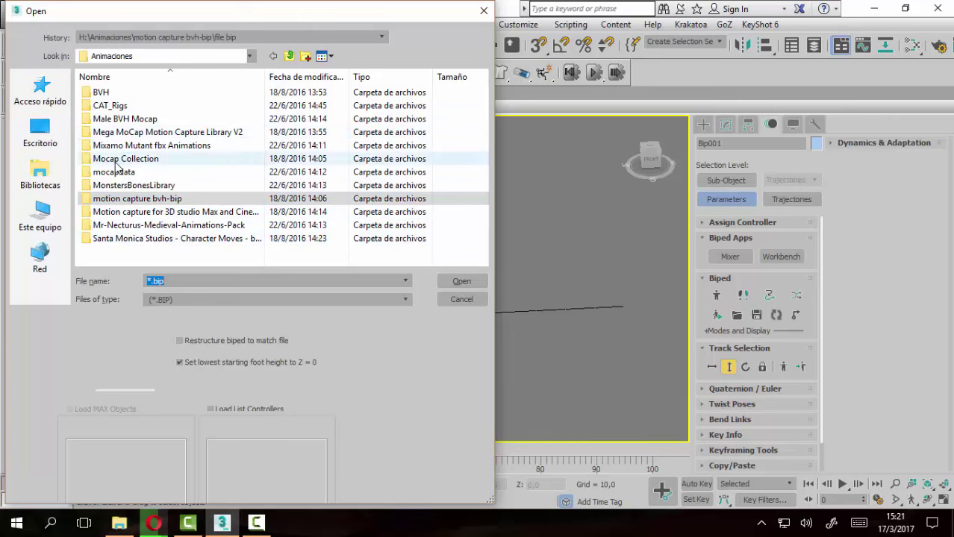
{"action": "double_click", "coordinate": [115, 160]}
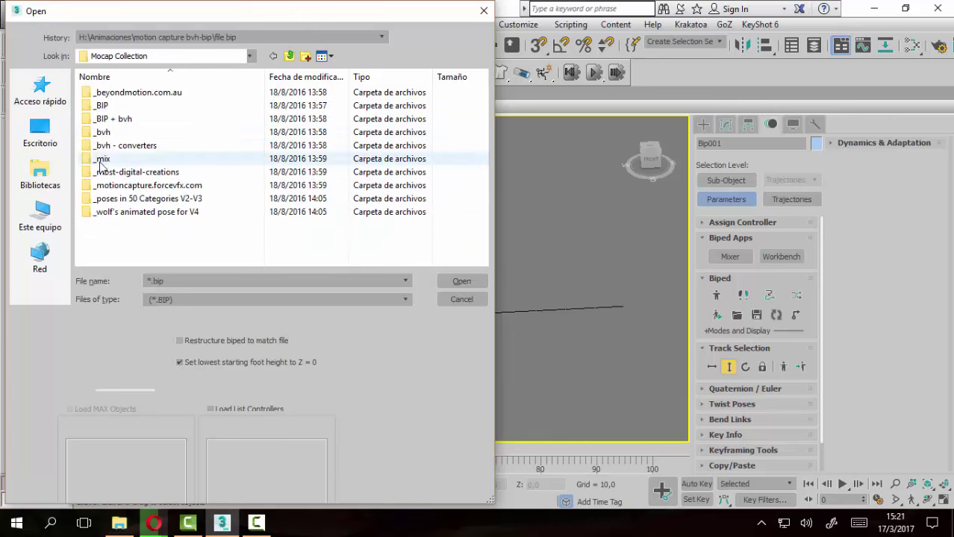
{"action": "double_click", "coordinate": [102, 107]}
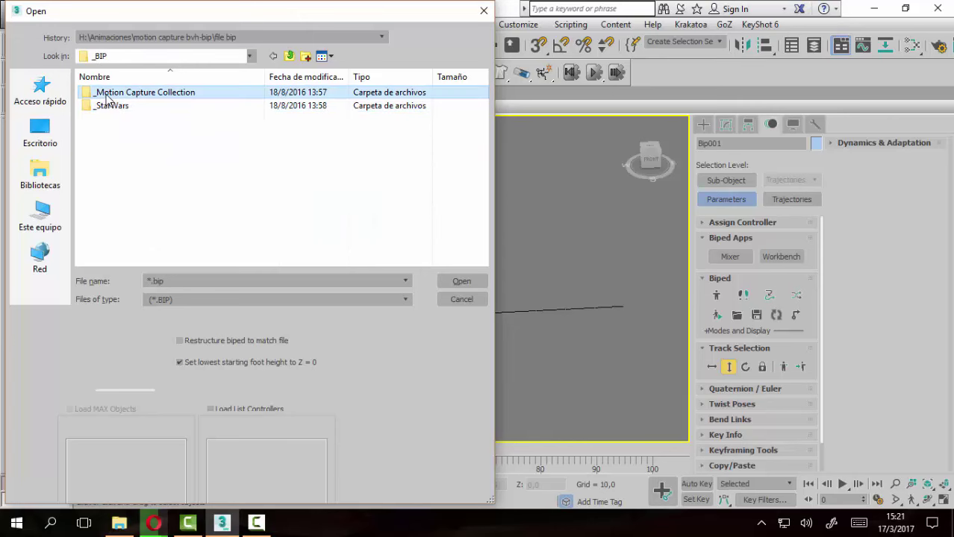
{"action": "double_click", "coordinate": [112, 92]}
{"action": "scroll", "coordinate": [153, 187], "scroll_direction": "down", "scroll_amount": 5}
{"action": "scroll", "coordinate": [179, 201], "scroll_direction": "down", "scroll_amount": 2}
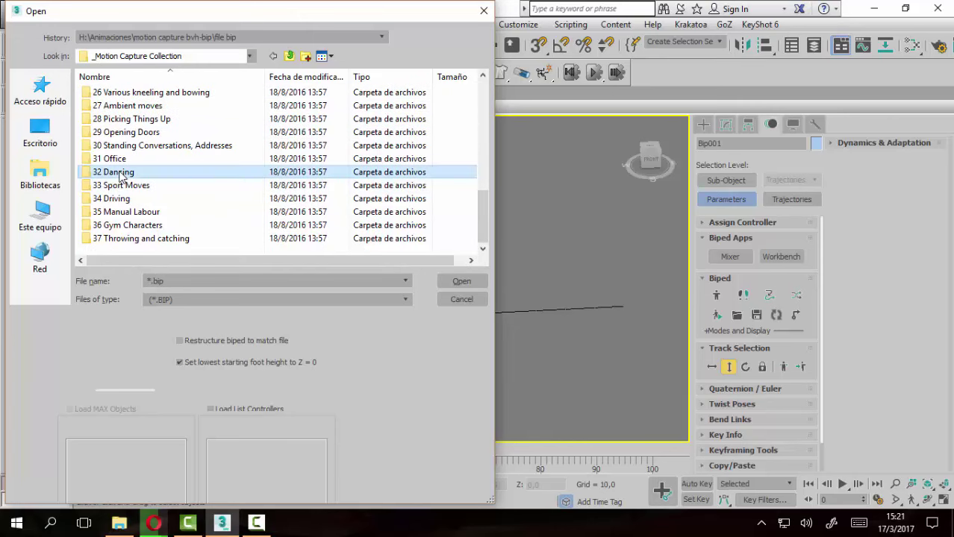
{"action": "double_click", "coordinate": [120, 173]}
{"action": "left_click", "coordinate": [126, 93]}
{"action": "double_click", "coordinate": [125, 95]}
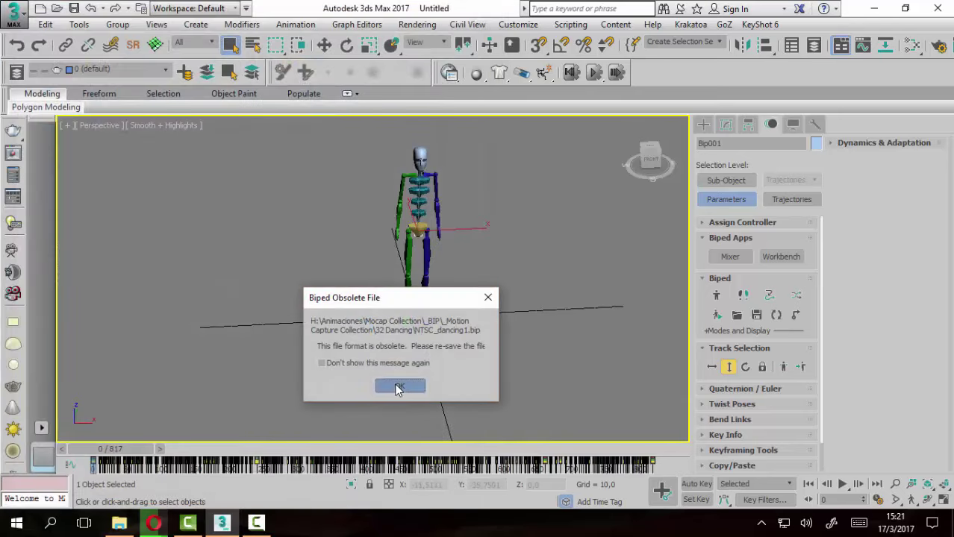
Dismiss the obsolete-format warning and start playing the dance animation.
{"action": "left_click", "coordinate": [396, 384]}
{"action": "middle_click_drag", "start_coordinate": [395, 382], "coordinate": [468, 262], "text": "alt"}
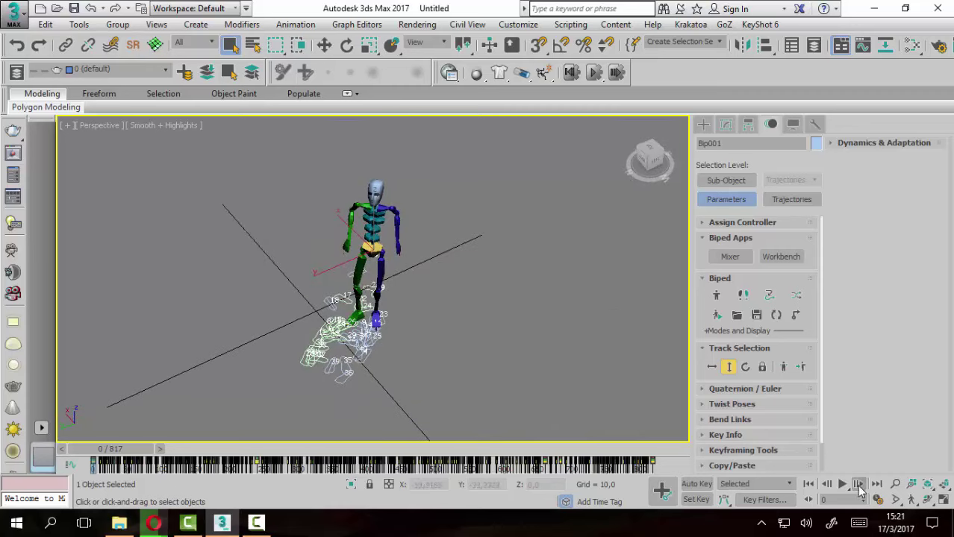
{"action": "left_click", "coordinate": [843, 487]}
{"action": "mouse_move", "coordinate": [309, 271]}
{"action": "middle_mouse_down", "text": "alt"}
{"action": "mouse_move", "coordinate": [427, 293]}
{"action": "mouse_move", "coordinate": [318, 396]}
{"action": "middle_mouse_up", "text": "alt"}
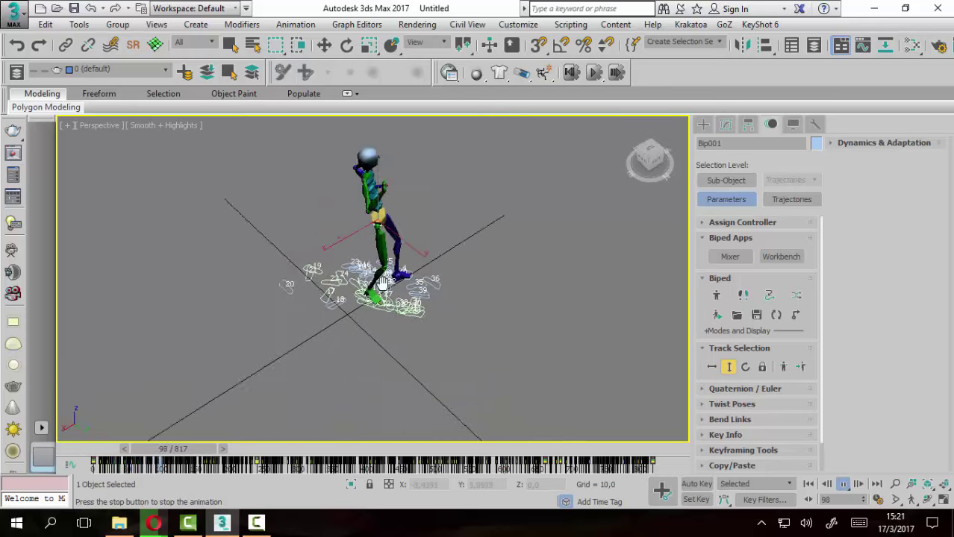
Inspect the footprints while the dance plays, then stop playback back at frame 0.
{"action": "scroll", "coordinate": [382, 283], "scroll_direction": "up", "scroll_amount": 5}
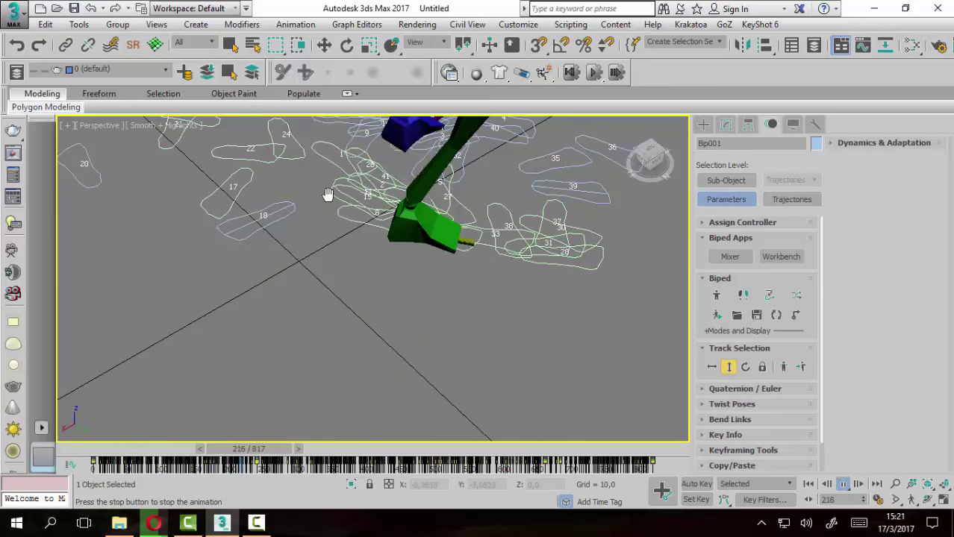
{"action": "middle_click_drag", "start_coordinate": [330, 196], "coordinate": [342, 212], "text": "alt"}
{"action": "scroll", "coordinate": [300, 256], "scroll_direction": "down", "scroll_amount": 3}
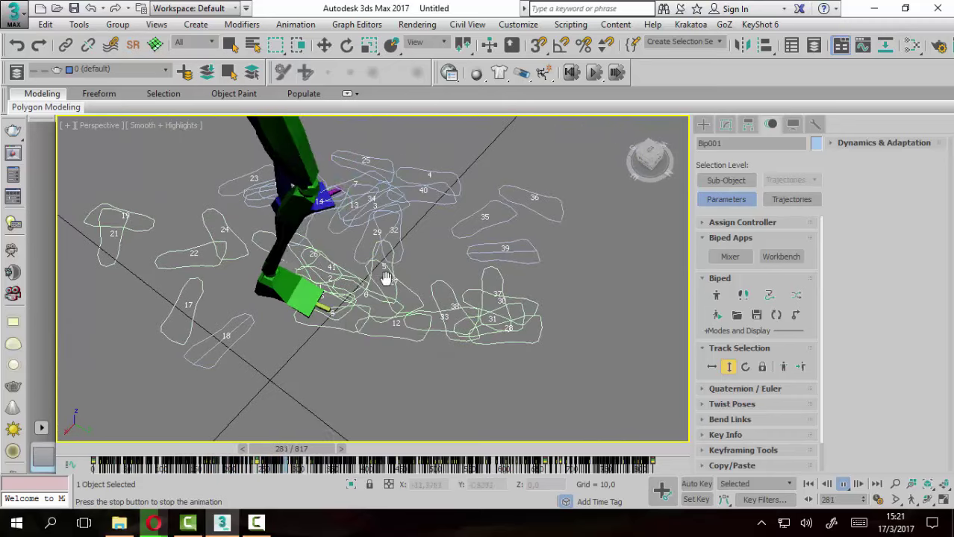
{"action": "scroll", "coordinate": [356, 284], "scroll_direction": "down", "scroll_amount": 2}
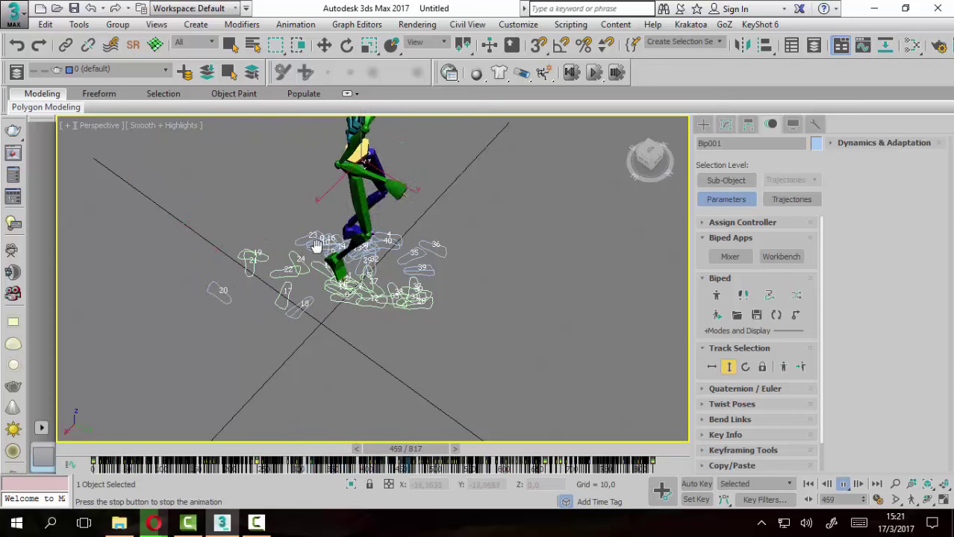
{"action": "middle_click_drag", "start_coordinate": [373, 309], "coordinate": [318, 284], "text": "alt"}
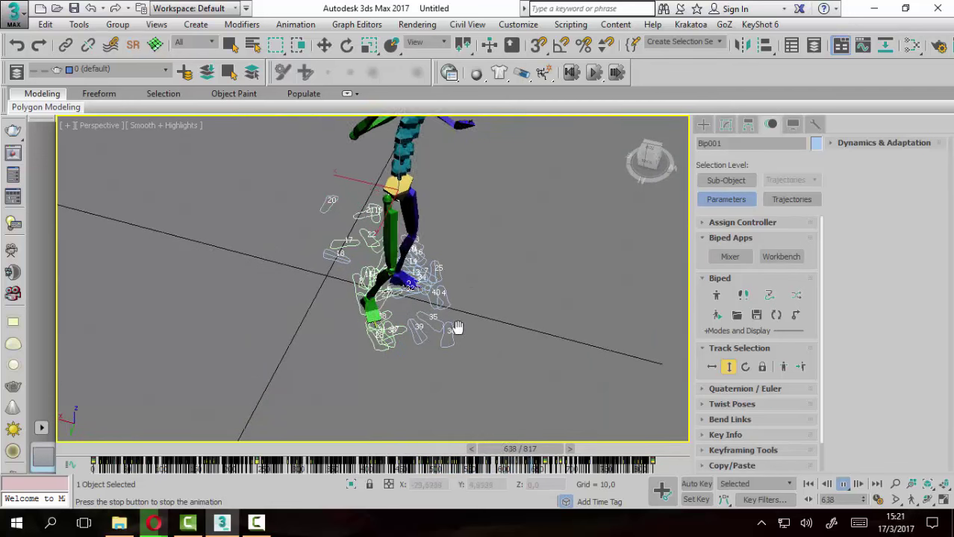
{"action": "mouse_move", "coordinate": [454, 330]}
{"action": "middle_mouse_down", "text": "alt"}
{"action": "mouse_move", "coordinate": [434, 324]}
{"action": "mouse_move", "coordinate": [444, 332]}
{"action": "middle_mouse_up", "text": "alt"}
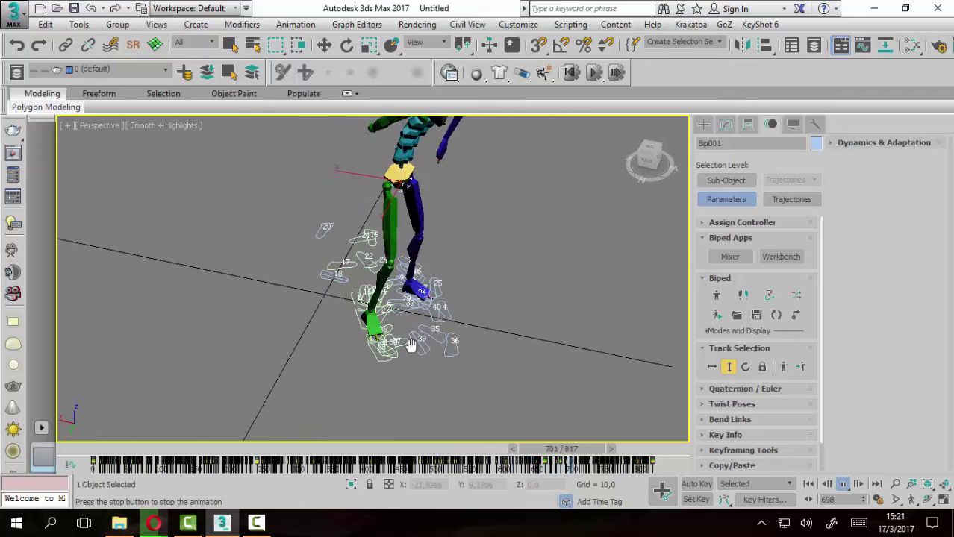
{"action": "scroll", "coordinate": [436, 351], "scroll_direction": "up", "scroll_amount": 3}
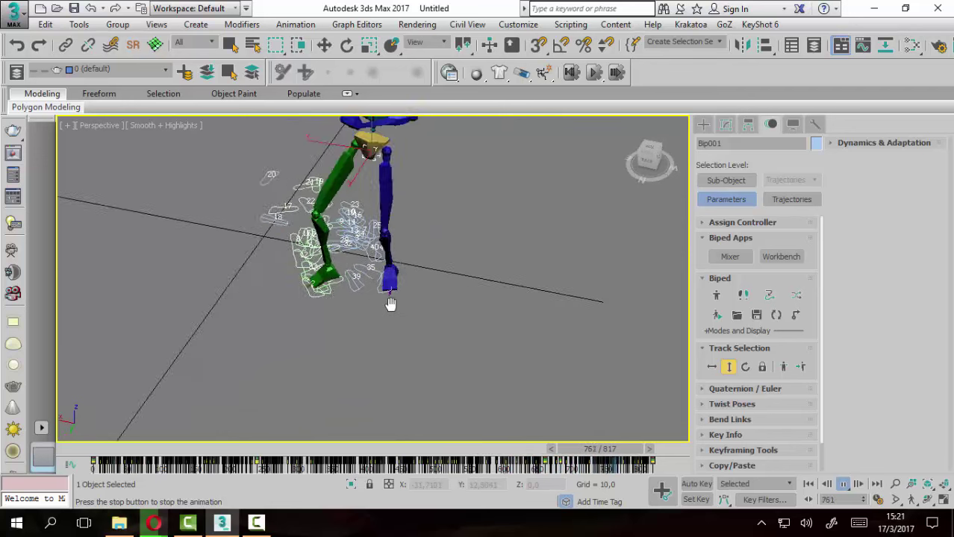
{"action": "mouse_move", "coordinate": [389, 299]}
{"action": "middle_mouse_down"}
{"action": "mouse_move", "coordinate": [348, 247]}
{"action": "mouse_move", "coordinate": [368, 265]}
{"action": "middle_mouse_up"}
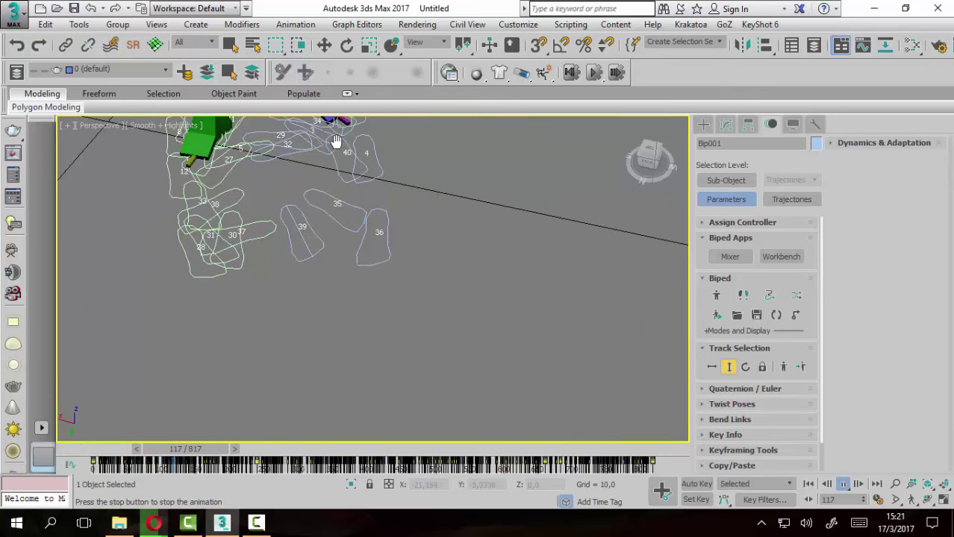
{"action": "mouse_move", "coordinate": [337, 149]}
{"action": "middle_mouse_down"}
{"action": "mouse_move", "coordinate": [379, 292]}
{"action": "mouse_move", "coordinate": [403, 309]}
{"action": "middle_mouse_up"}
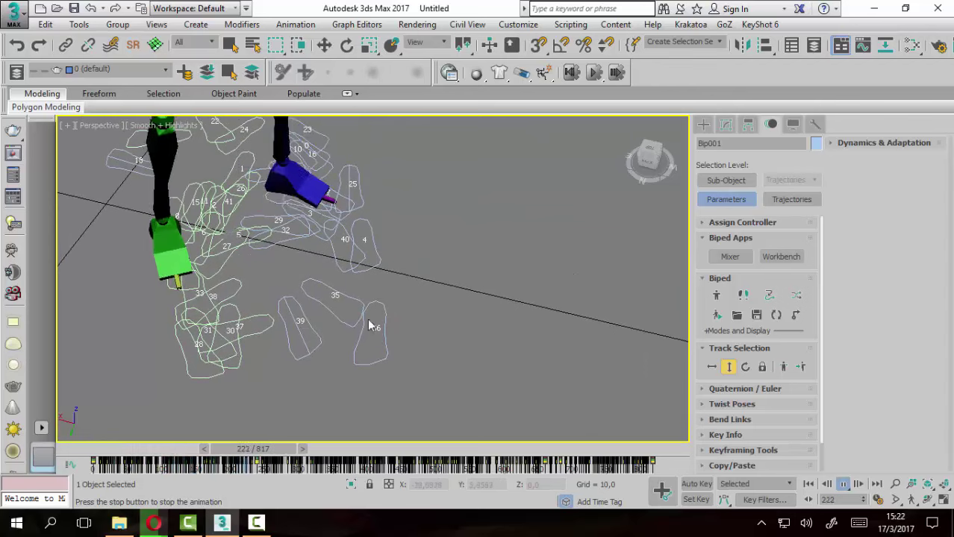
{"action": "scroll", "coordinate": [255, 284], "scroll_direction": "down", "scroll_amount": 3}
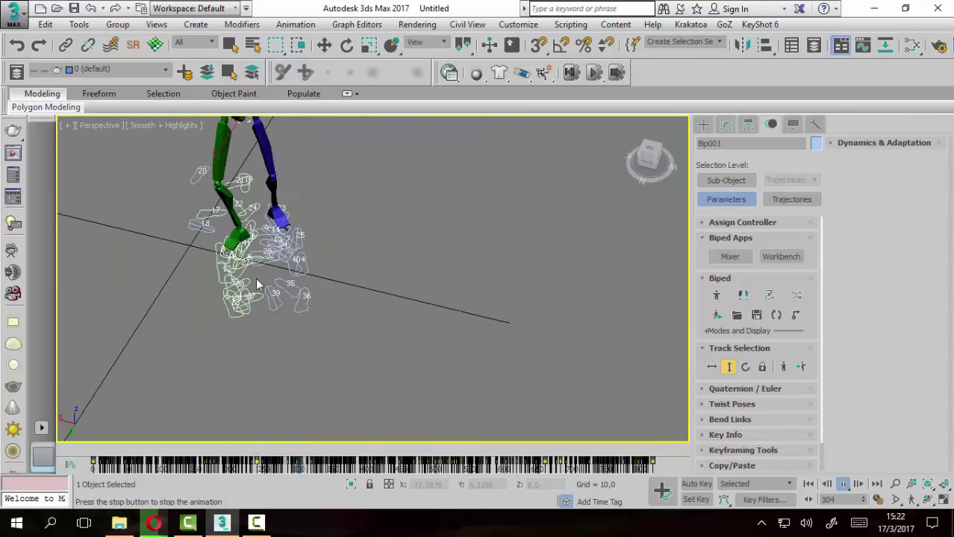
{"action": "mouse_move", "coordinate": [336, 316]}
{"action": "middle_mouse_down", "text": "alt"}
{"action": "mouse_move", "coordinate": [233, 224]}
{"action": "mouse_move", "coordinate": [303, 332]}
{"action": "mouse_move", "coordinate": [388, 314]}
{"action": "mouse_move", "coordinate": [396, 299]}
{"action": "middle_mouse_up", "text": "alt"}
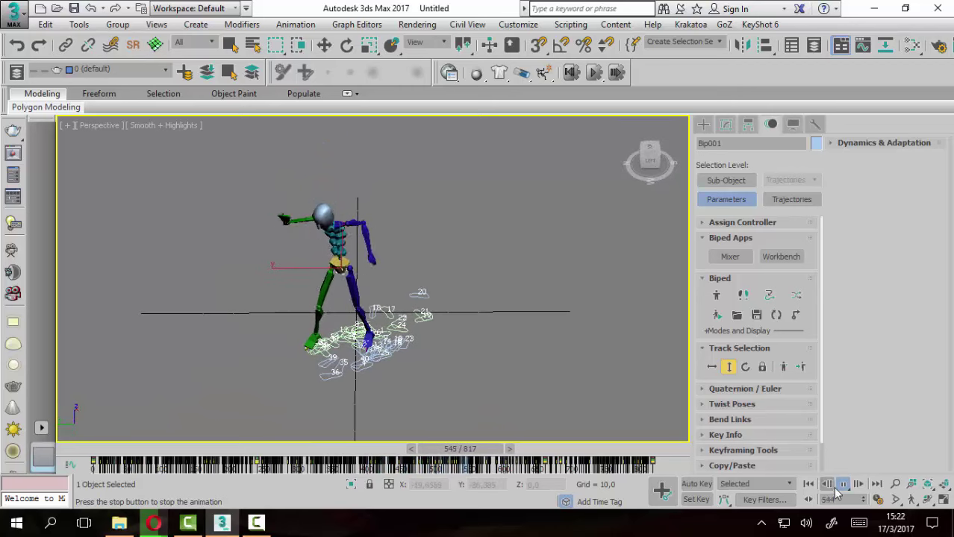
{"action": "left_click", "coordinate": [809, 484]}
{"action": "mouse_move", "coordinate": [423, 338]}
{"action": "middle_mouse_down", "text": "alt"}
{"action": "mouse_move", "coordinate": [489, 315]}
{"action": "mouse_move", "coordinate": [527, 335]}
{"action": "mouse_move", "coordinate": [482, 310]}
{"action": "middle_mouse_up", "text": "alt"}
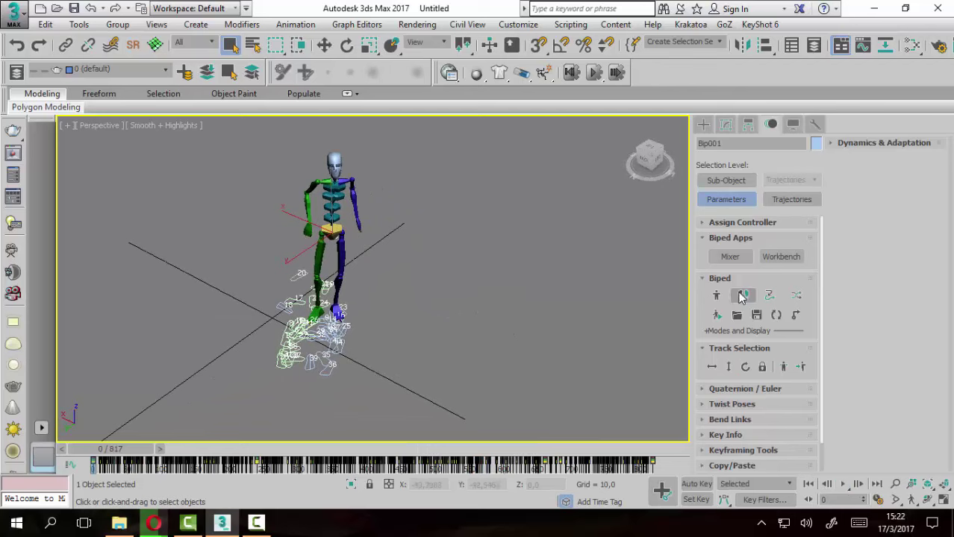
Start a new Biped with the Classic body type.
{"action": "left_click", "coordinate": [703, 125]}
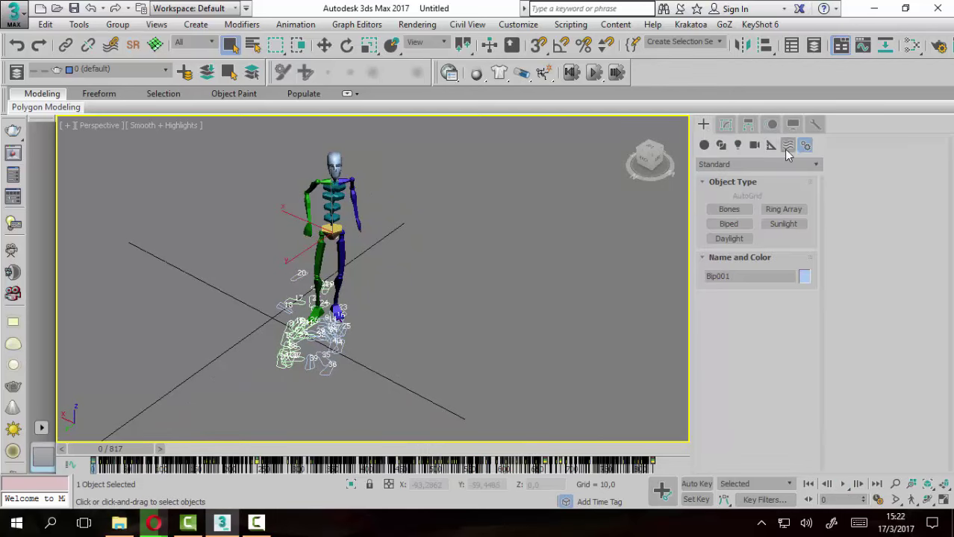
{"action": "left_click", "coordinate": [729, 224]}
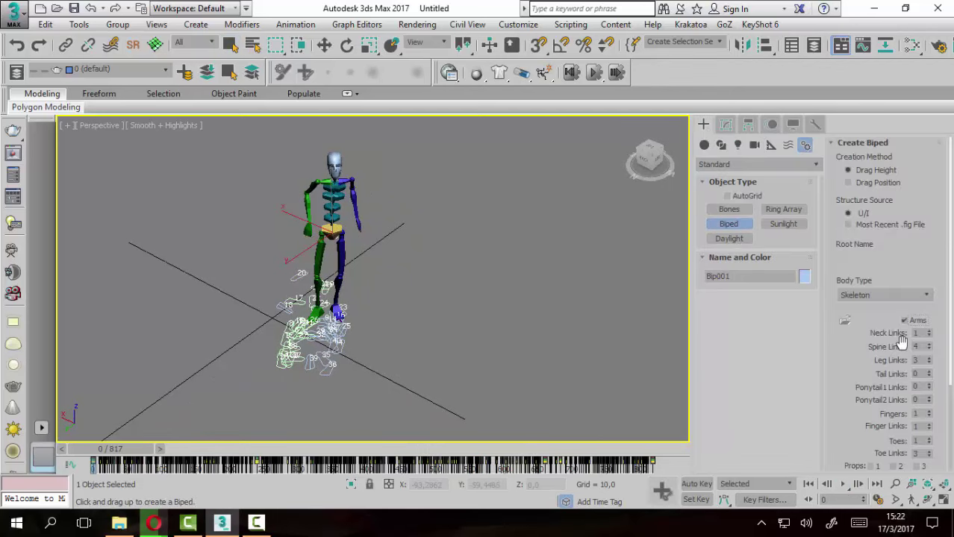
{"action": "left_click", "coordinate": [893, 297]}
{"action": "left_click", "coordinate": [853, 336]}
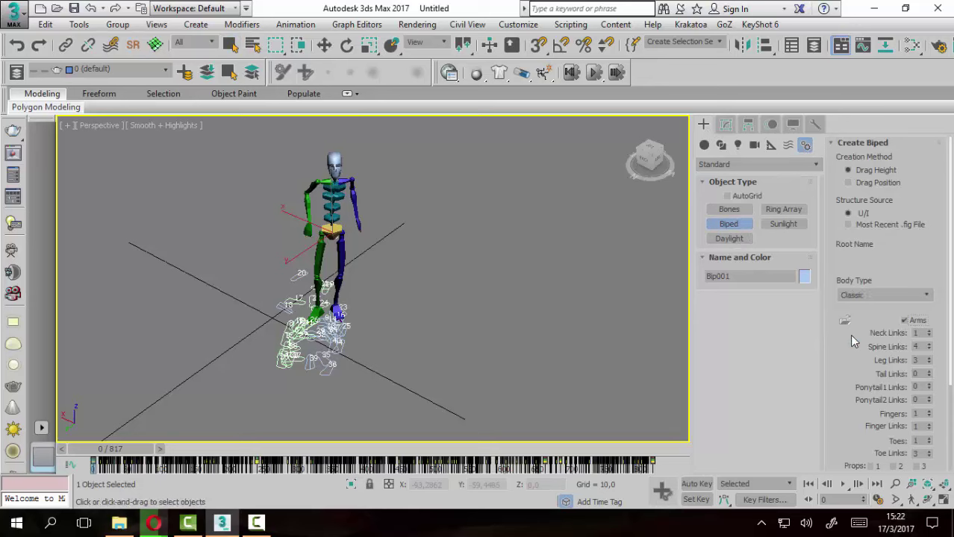
Drag out Bip002 beside the first biped and show its motion settings.
{"action": "middle_click_drag", "start_coordinate": [371, 328], "coordinate": [333, 317]}
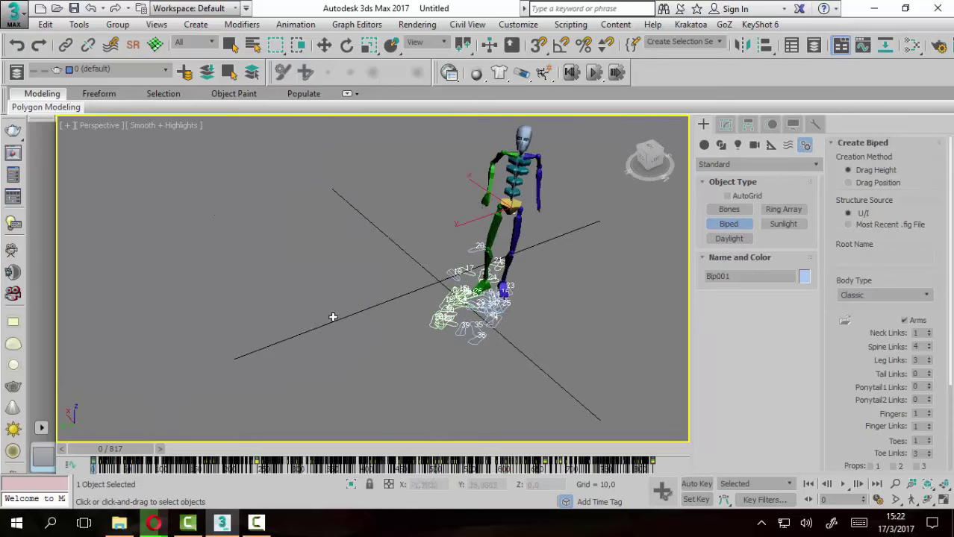
{"action": "left_click_drag", "start_coordinate": [305, 331], "coordinate": [306, 155]}
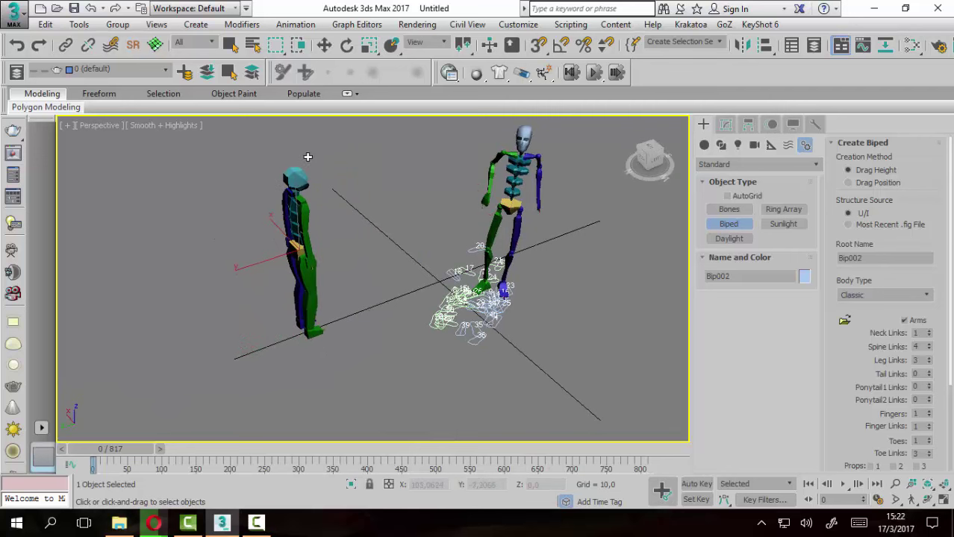
{"action": "middle_click_drag", "start_coordinate": [308, 157], "coordinate": [359, 224], "text": "alt"}
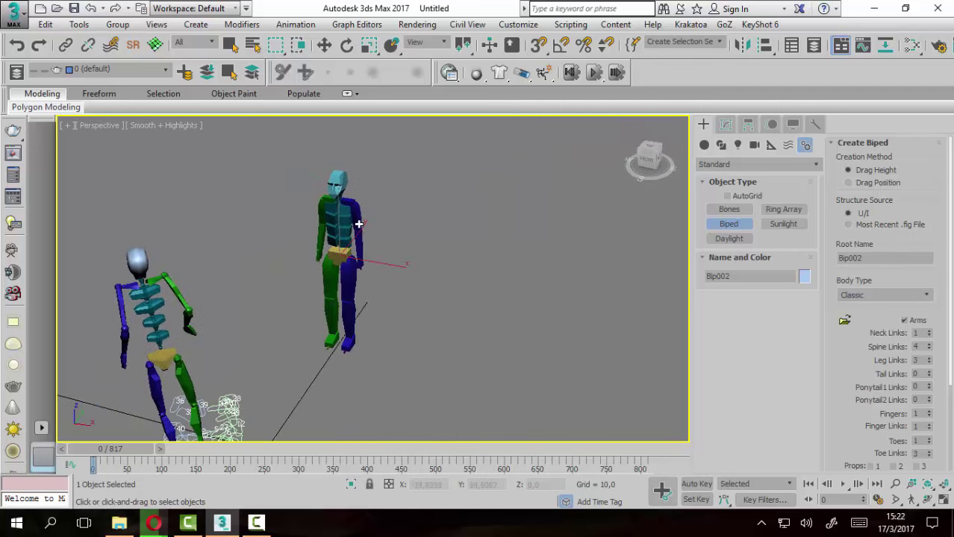
{"action": "middle_click_drag", "start_coordinate": [401, 258], "coordinate": [416, 263], "text": "alt"}
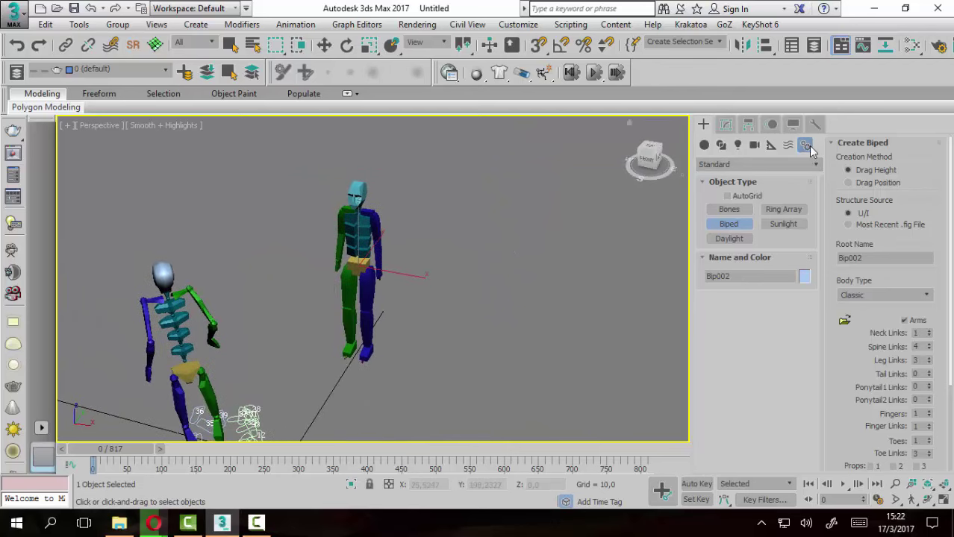
{"action": "left_click", "coordinate": [771, 124]}
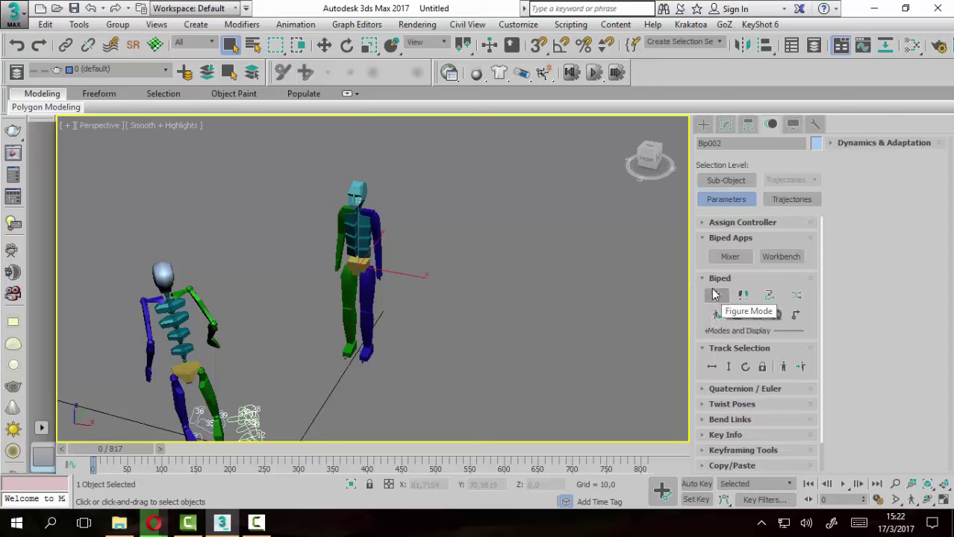
Switch Bip002 to Figure Mode, expand its Structure rollout, and frame it from front and side.
{"action": "left_click", "coordinate": [717, 296]}
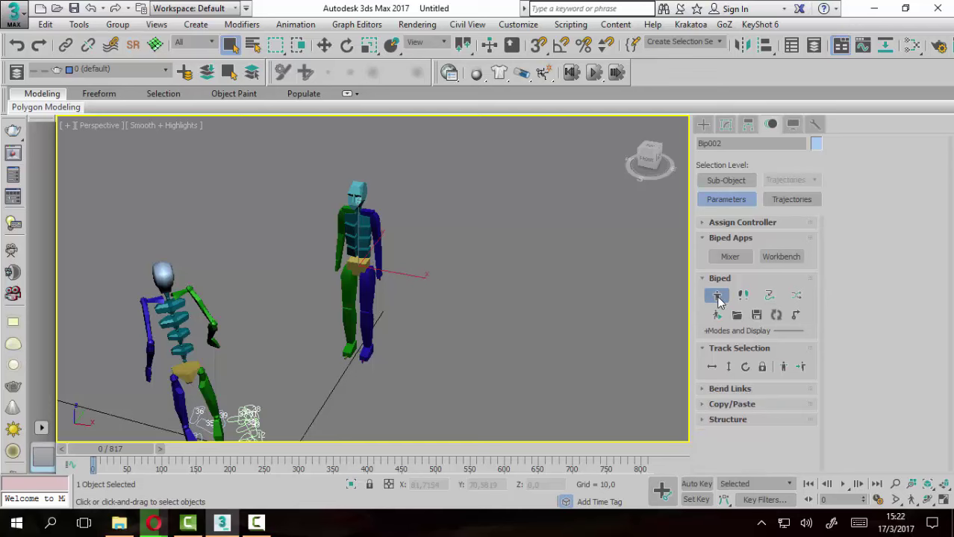
{"action": "left_click", "coordinate": [749, 423]}
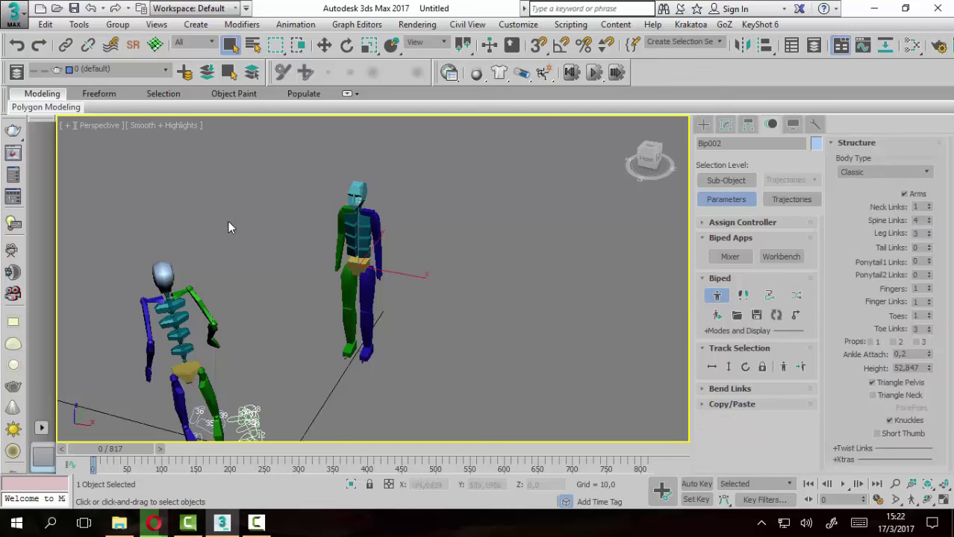
{"action": "key", "text": "z"}
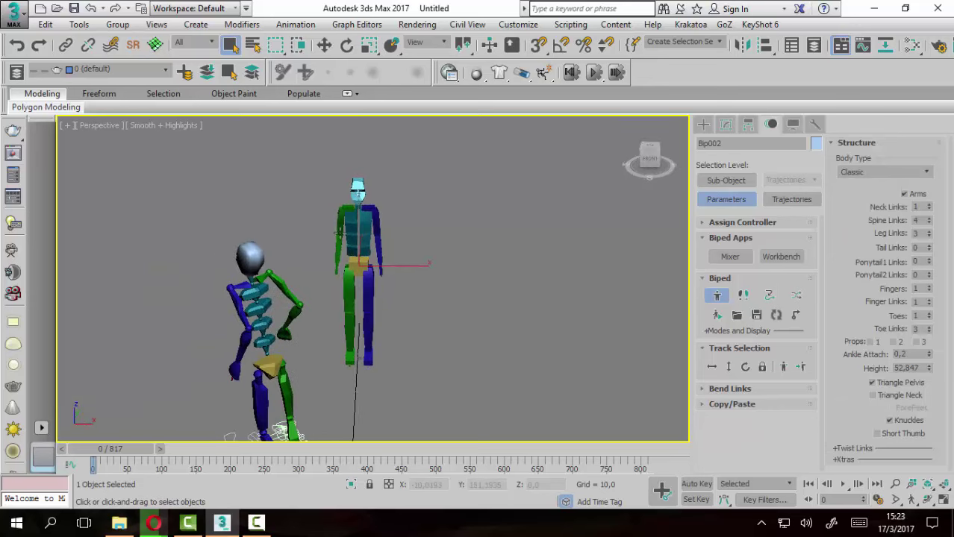
{"action": "key", "text": "shift+z"}
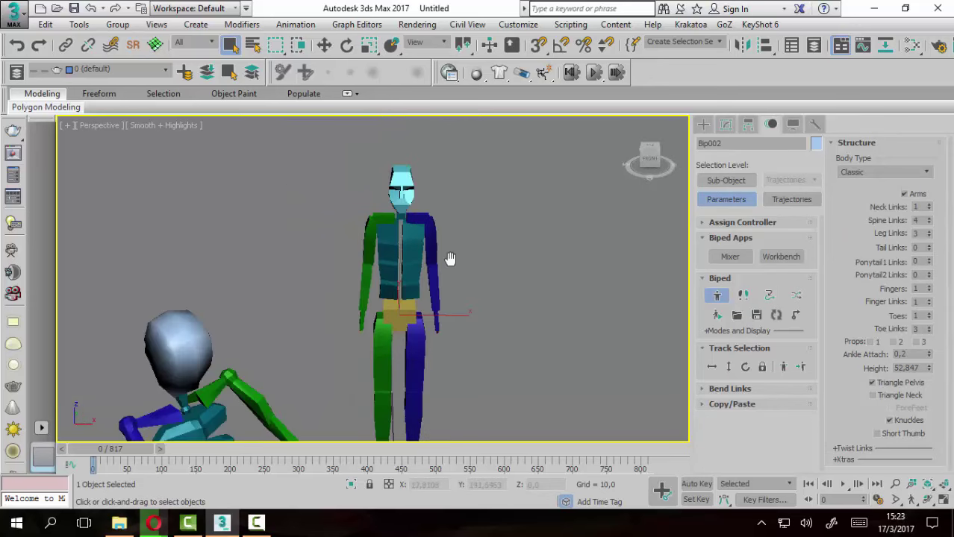
{"action": "middle_click_drag", "start_coordinate": [462, 261], "coordinate": [437, 328], "text": "alt"}
{"action": "key", "text": "shift+z"}
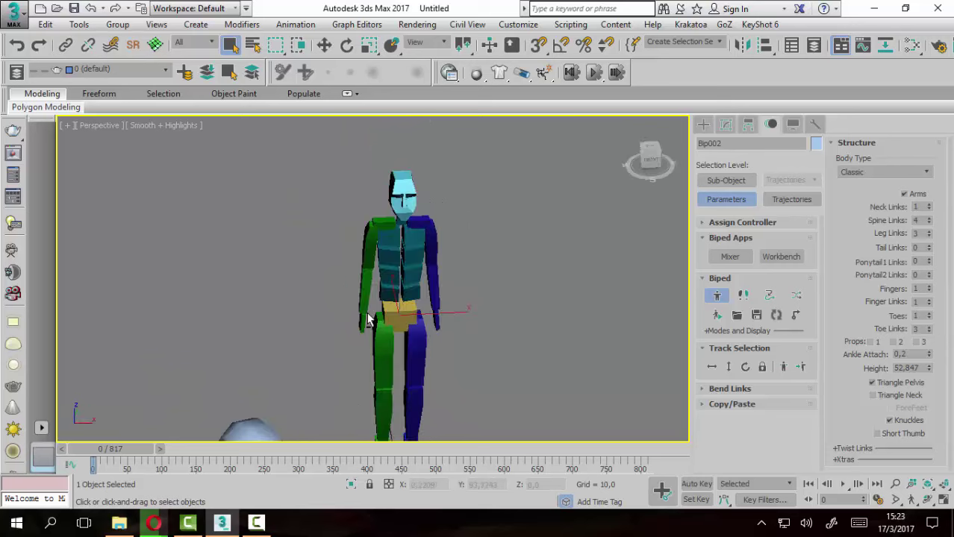
{"action": "key", "text": "shift+z"}
{"action": "key", "text": "z"}
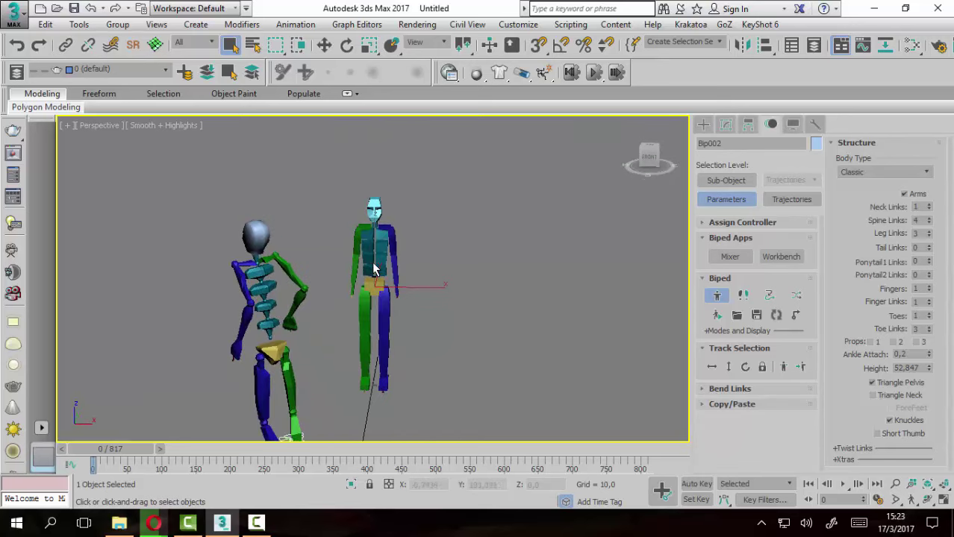
{"action": "middle_click_drag", "start_coordinate": [521, 363], "coordinate": [448, 360], "text": "alt"}
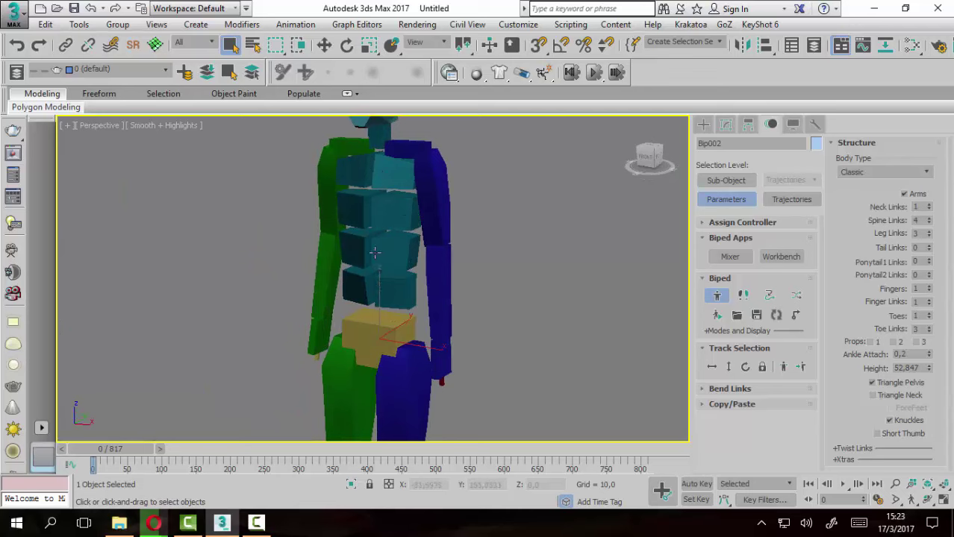
{"action": "scroll", "coordinate": [385, 299], "scroll_direction": "down", "scroll_amount": 5}
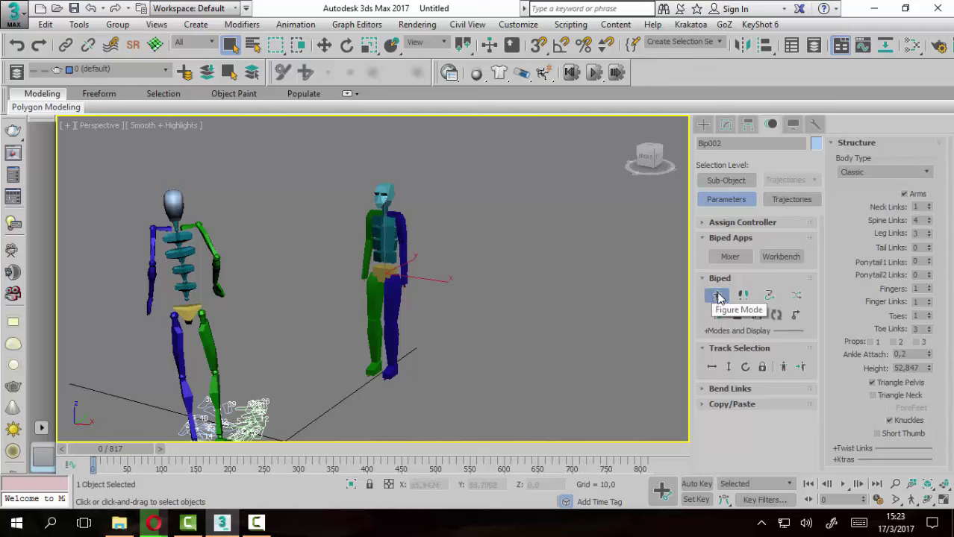
Exit Figure Mode, select Bip002's pelvis, and load NTSC_dancing2.bip, dismissing the warning.
{"action": "left_click", "coordinate": [717, 296]}
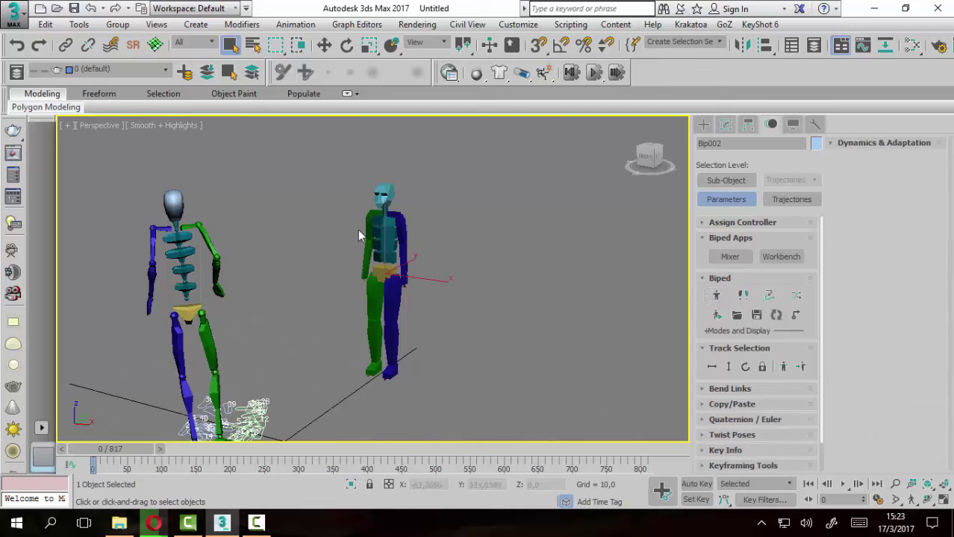
{"action": "left_click", "coordinate": [380, 274]}
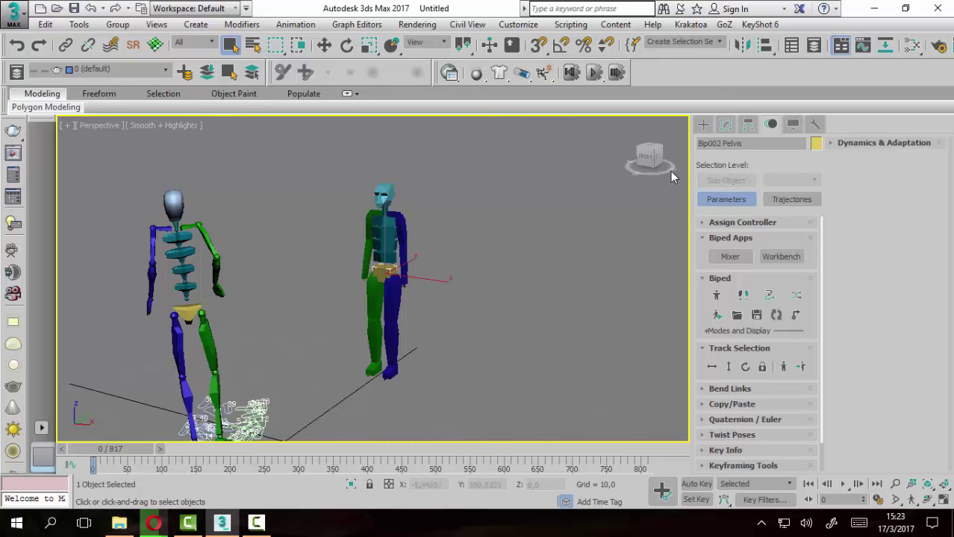
{"action": "left_click", "coordinate": [736, 315]}
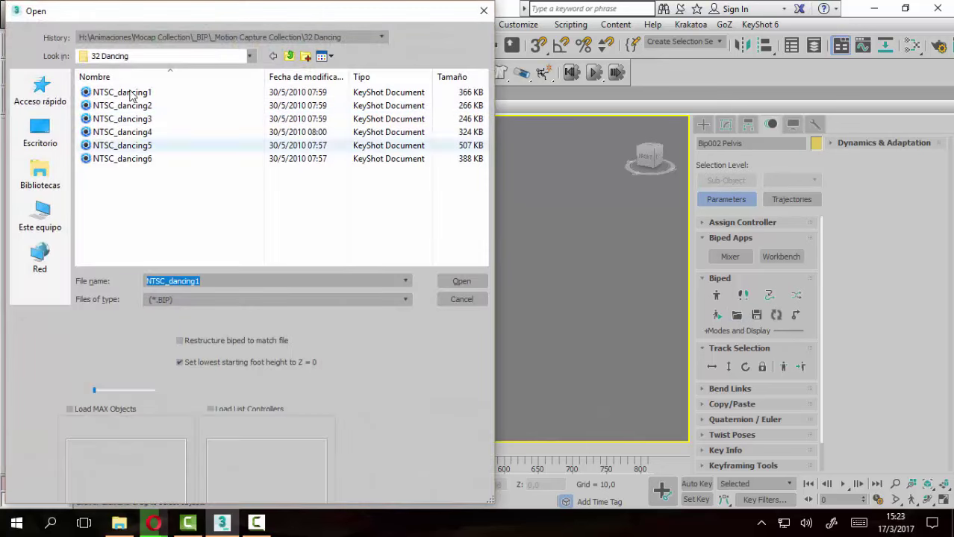
{"action": "left_click", "coordinate": [129, 109]}
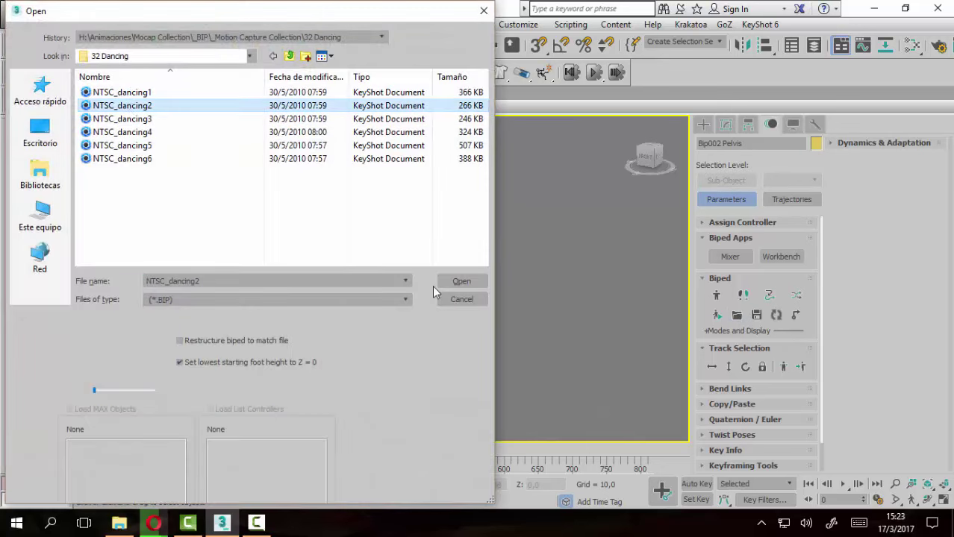
{"action": "left_click", "coordinate": [461, 281]}
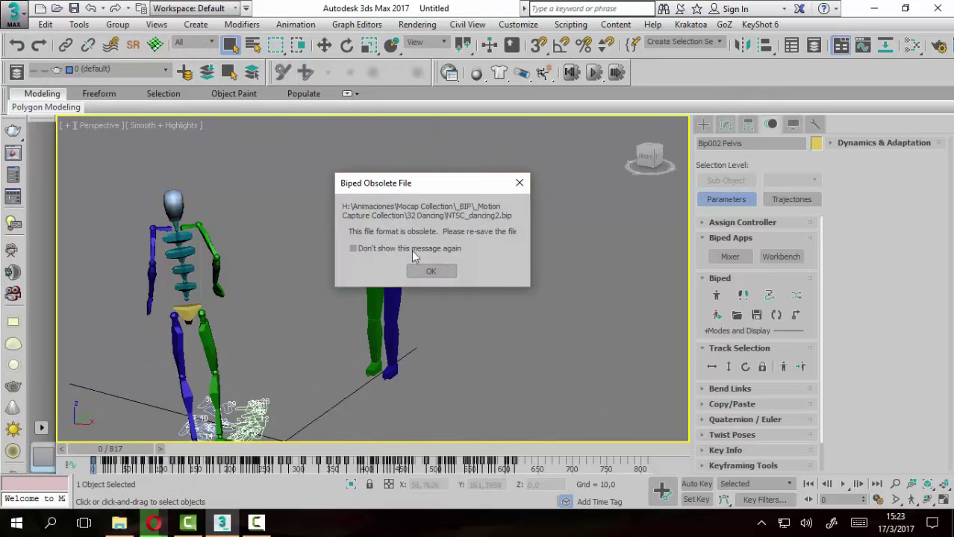
{"action": "left_click", "coordinate": [438, 274]}
{"action": "mouse_move", "coordinate": [282, 269]}
{"action": "middle_mouse_down", "text": "alt"}
{"action": "mouse_move", "coordinate": [297, 311]}
{"action": "mouse_move", "coordinate": [382, 256]}
{"action": "middle_mouse_up", "text": "alt"}
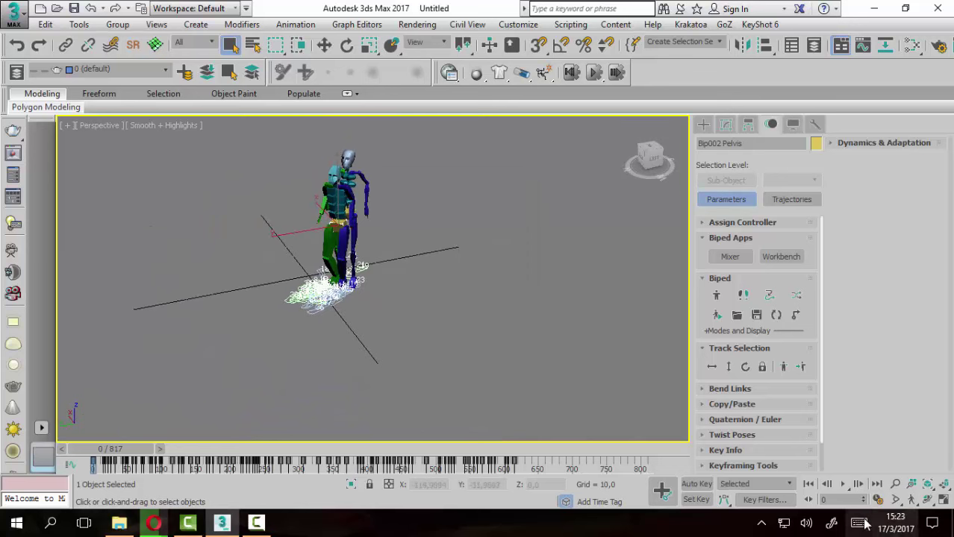
{"action": "left_click", "coordinate": [845, 485]}
{"action": "middle_click_drag", "start_coordinate": [412, 219], "coordinate": [404, 243], "text": "alt"}
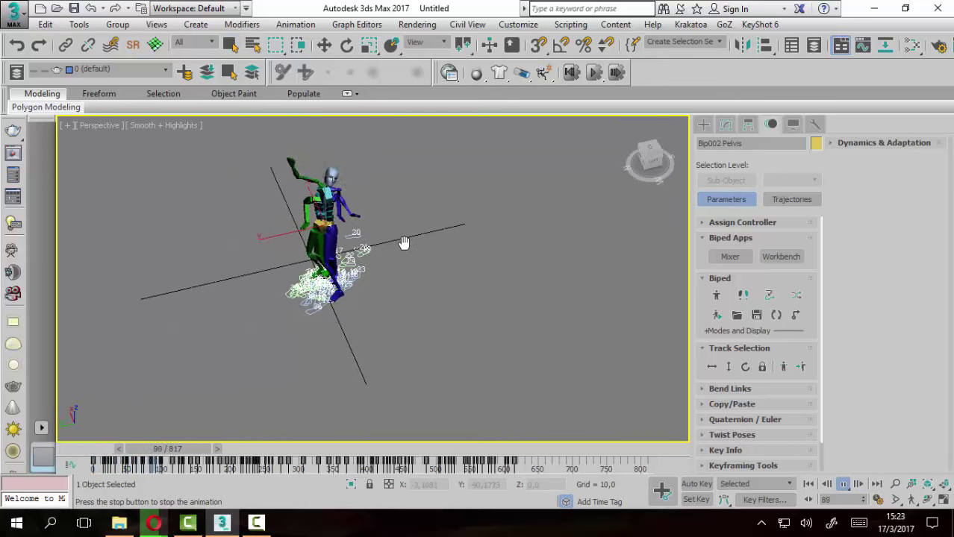
{"action": "middle_click_drag", "start_coordinate": [397, 243], "coordinate": [290, 382], "text": "alt"}
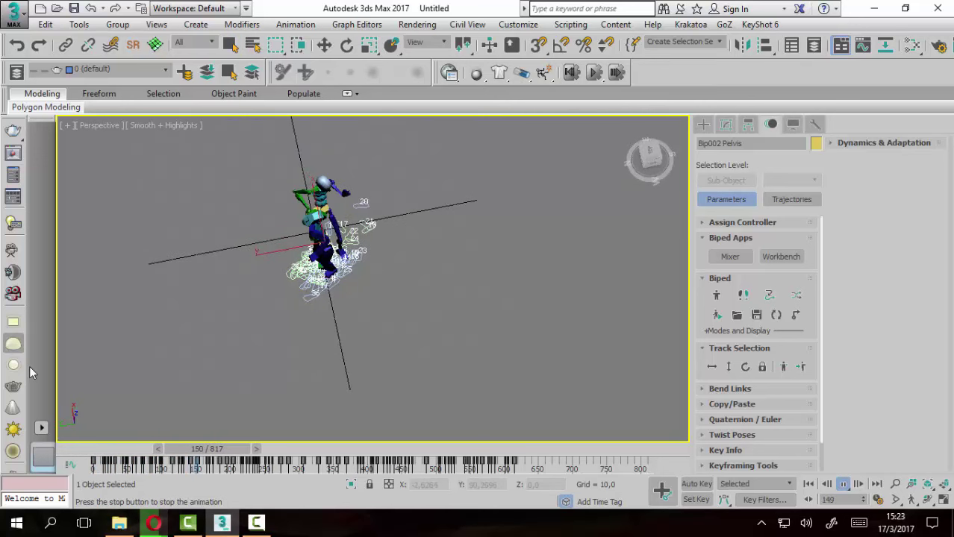
{"action": "mouse_move", "coordinate": [284, 237]}
{"action": "middle_mouse_down", "text": "alt"}
{"action": "mouse_move", "coordinate": [346, 194]}
{"action": "mouse_move", "coordinate": [344, 295]}
{"action": "mouse_move", "coordinate": [351, 224]}
{"action": "middle_mouse_up", "text": "alt"}
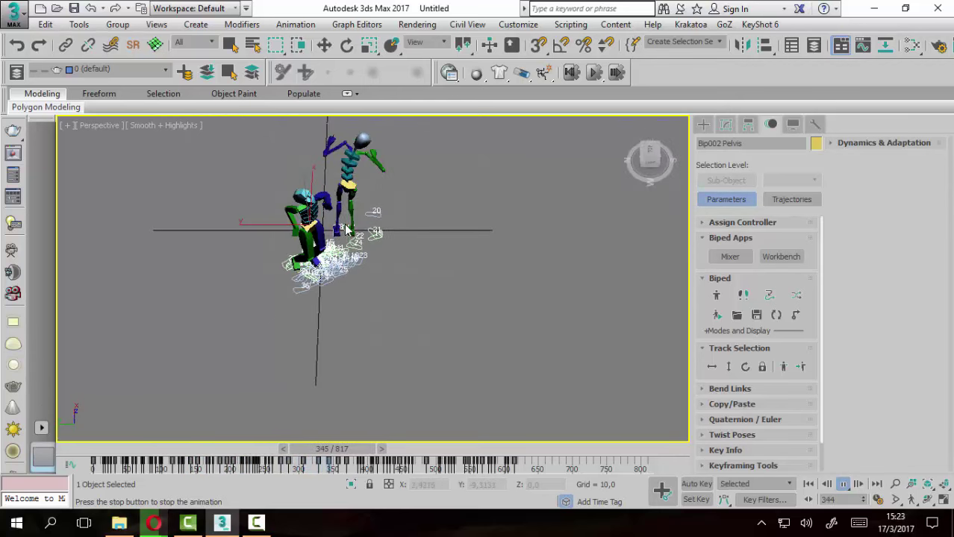
{"action": "left_click", "coordinate": [843, 484]}
{"action": "left_click", "coordinate": [807, 484]}
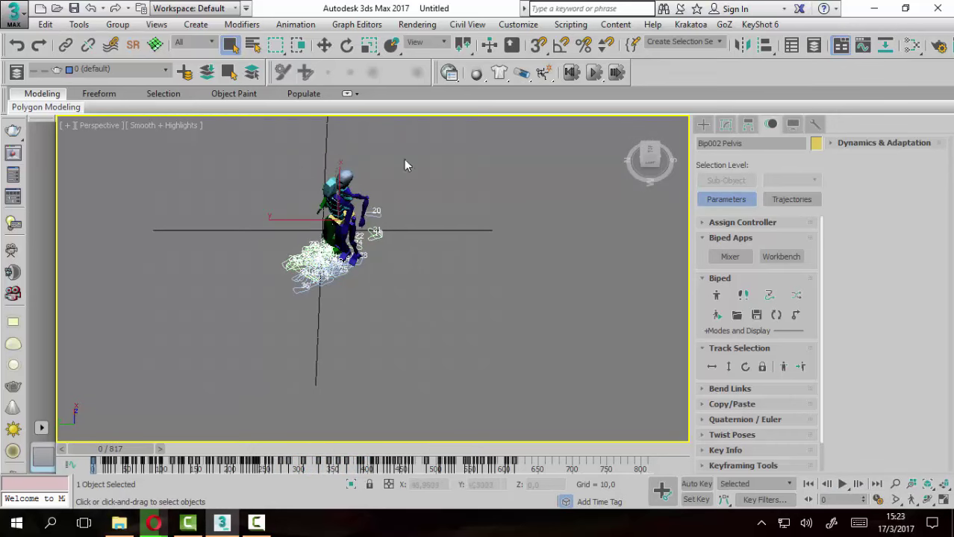
{"action": "middle_click_drag", "start_coordinate": [406, 291], "coordinate": [392, 211], "text": "alt"}
{"action": "scroll", "coordinate": [373, 239], "scroll_direction": "up", "scroll_amount": 5}
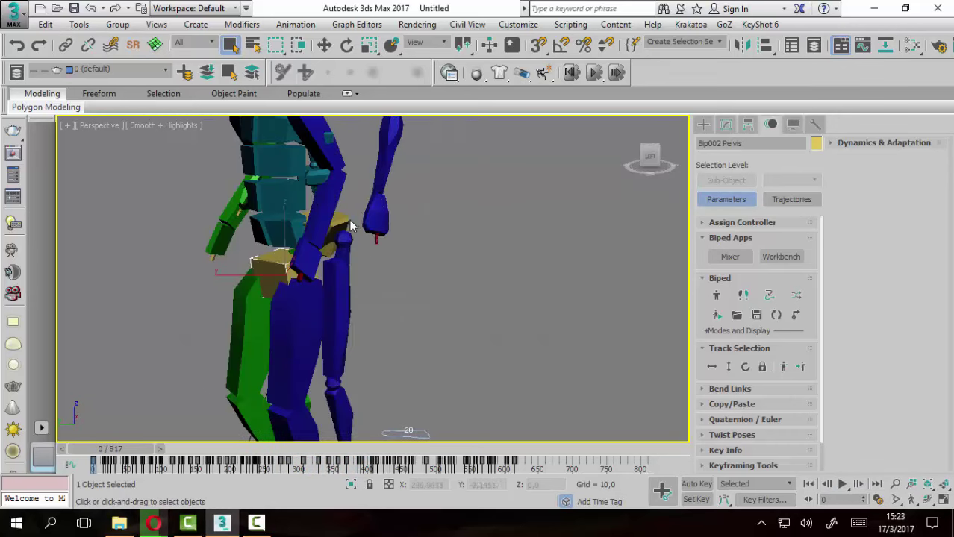
{"action": "middle_click_drag", "start_coordinate": [331, 252], "coordinate": [374, 252]}
{"action": "left_click", "coordinate": [360, 301]}
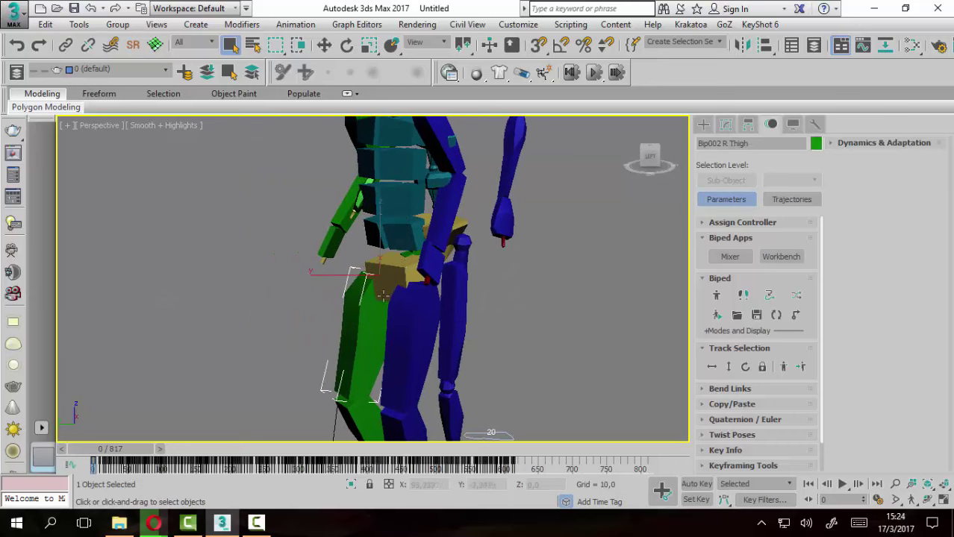
{"action": "left_click", "coordinate": [385, 286]}
{"action": "scroll", "coordinate": [385, 270], "scroll_direction": "down", "scroll_amount": 4}
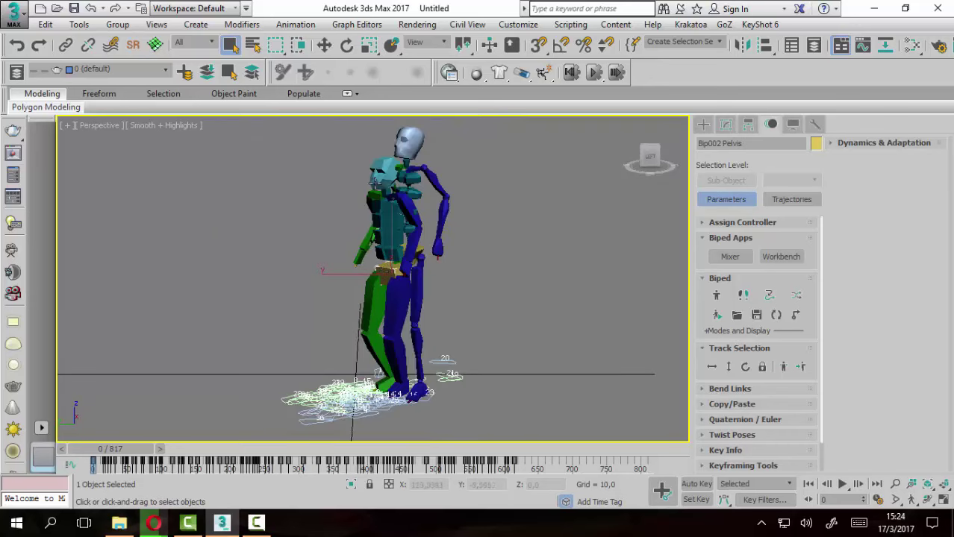
{"action": "left_click", "coordinate": [375, 178]}
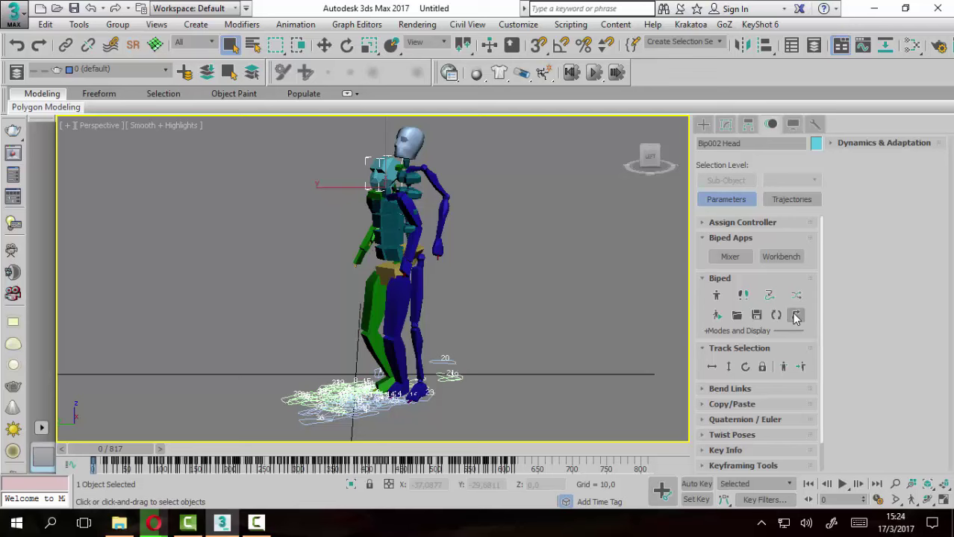
In Move All Mode, slide Bip002 along Y to about 46,5859, away from Bip001.
{"action": "left_click", "coordinate": [796, 317]}
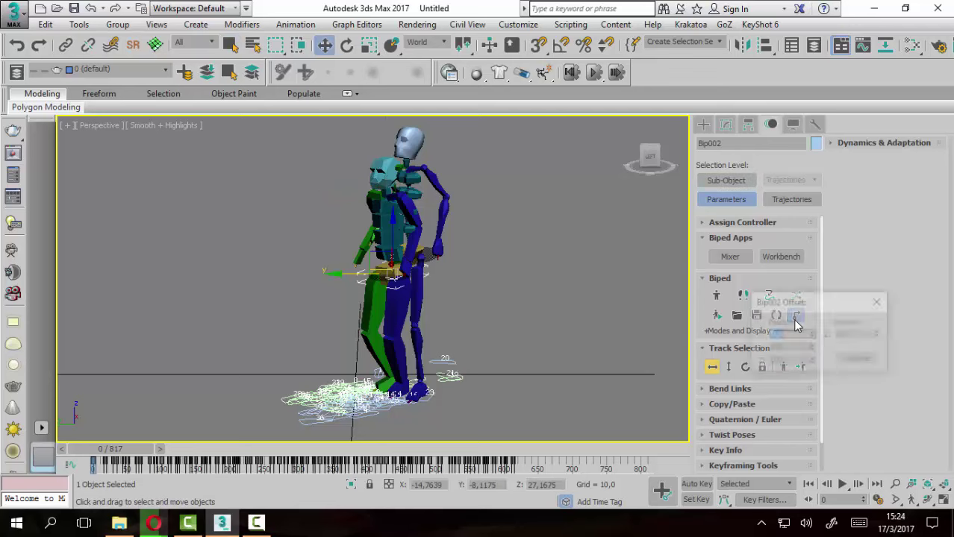
{"action": "mouse_move", "coordinate": [822, 310]}
{"action": "left_mouse_down"}
{"action": "mouse_move", "coordinate": [547, 185]}
{"action": "mouse_move", "coordinate": [601, 145]}
{"action": "mouse_move", "coordinate": [544, 142]}
{"action": "left_mouse_up"}
{"action": "scroll", "coordinate": [453, 292], "scroll_direction": "down", "scroll_amount": 2}
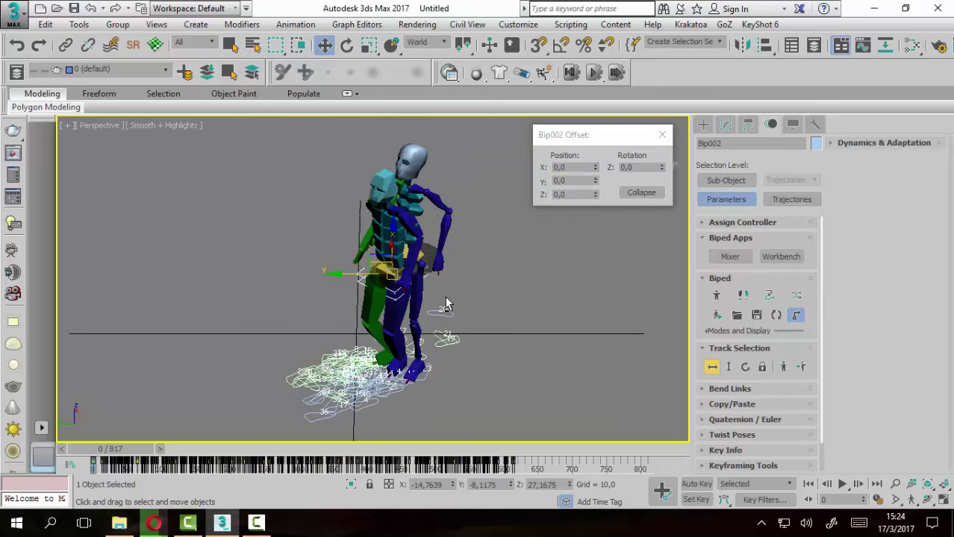
{"action": "scroll", "coordinate": [448, 303], "scroll_direction": "down", "scroll_amount": 3}
{"action": "scroll", "coordinate": [459, 291], "scroll_direction": "down", "scroll_amount": 2}
{"action": "scroll", "coordinate": [465, 282], "scroll_direction": "down", "scroll_amount": 1}
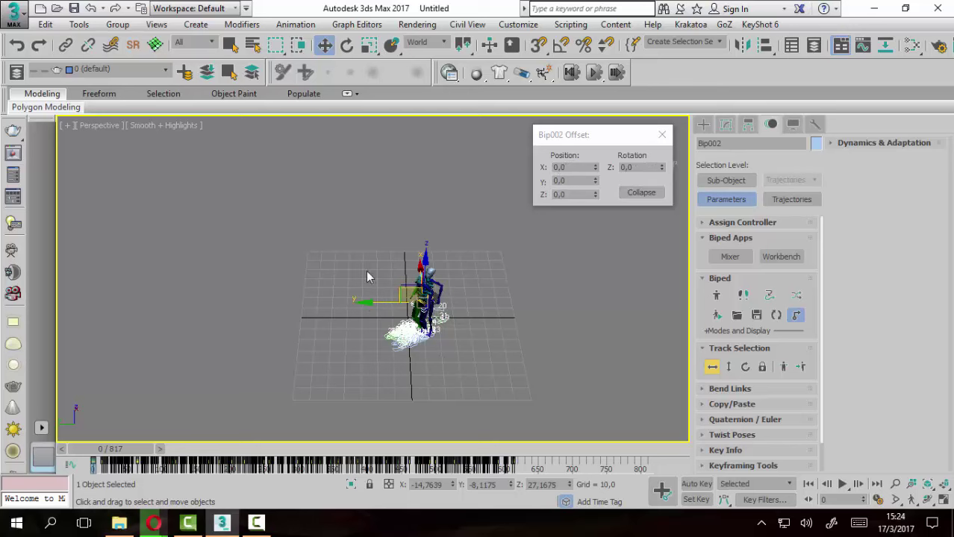
{"action": "left_click_drag", "start_coordinate": [368, 303], "coordinate": [270, 314]}
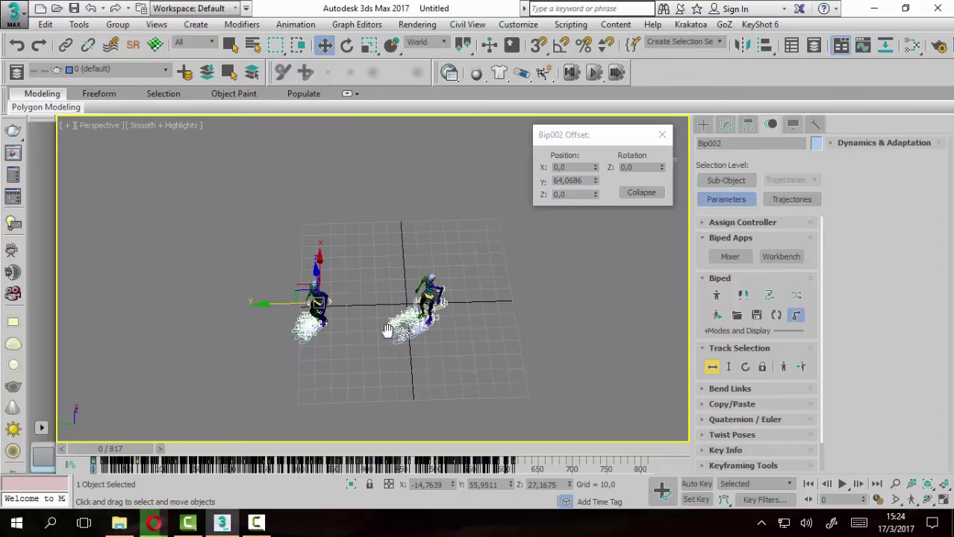
{"action": "scroll", "coordinate": [354, 332], "scroll_direction": "up", "scroll_amount": 5}
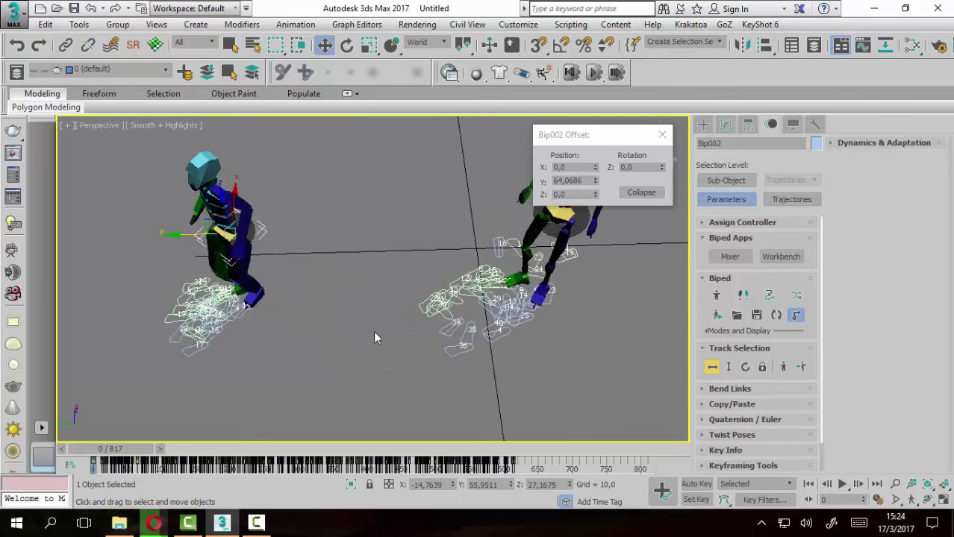
Reselect the left biped, shift it back closer in Move All Mode, then activate Top view.
{"action": "left_click", "coordinate": [176, 238]}
{"action": "left_click", "coordinate": [173, 240]}
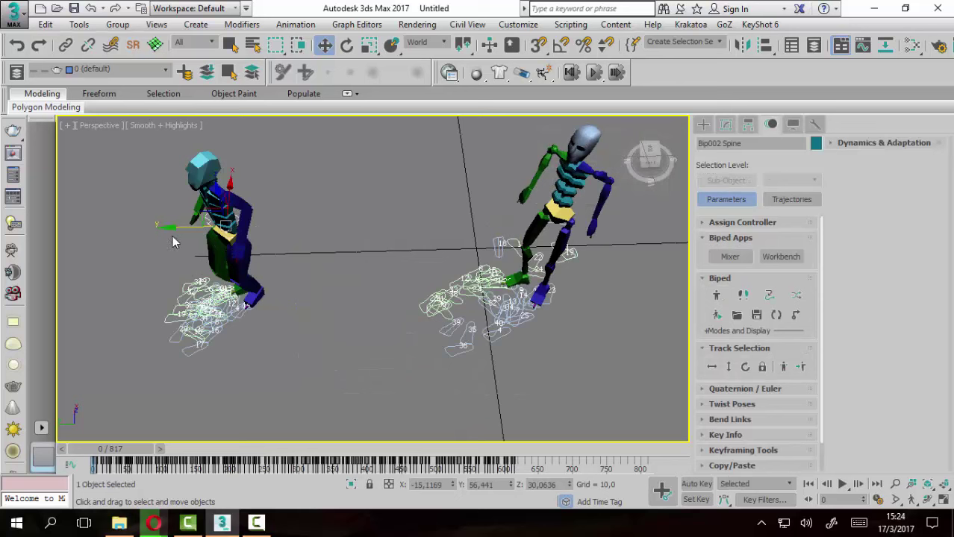
{"action": "left_click", "coordinate": [796, 315]}
{"action": "left_click_drag", "start_coordinate": [170, 236], "coordinate": [259, 238]}
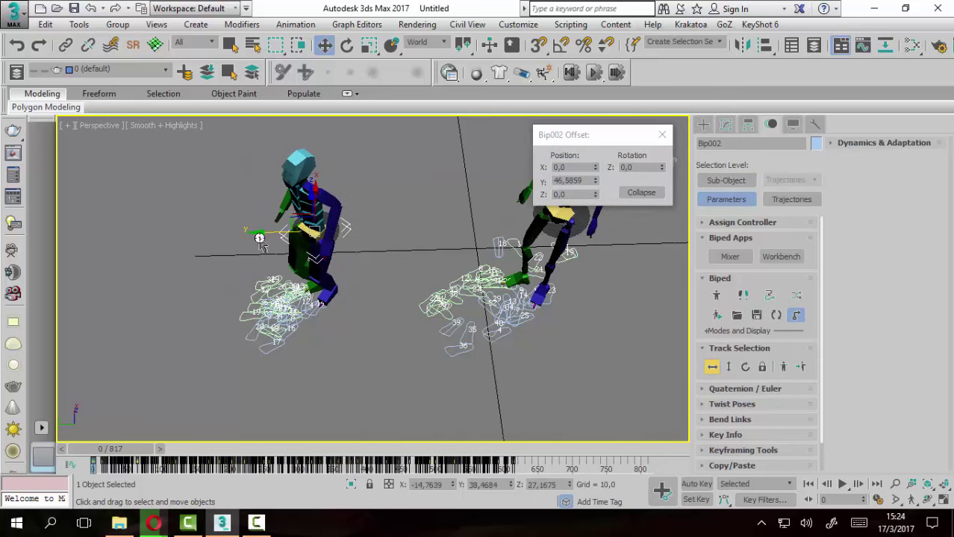
{"action": "middle_click_drag", "start_coordinate": [387, 229], "coordinate": [386, 261], "text": "alt"}
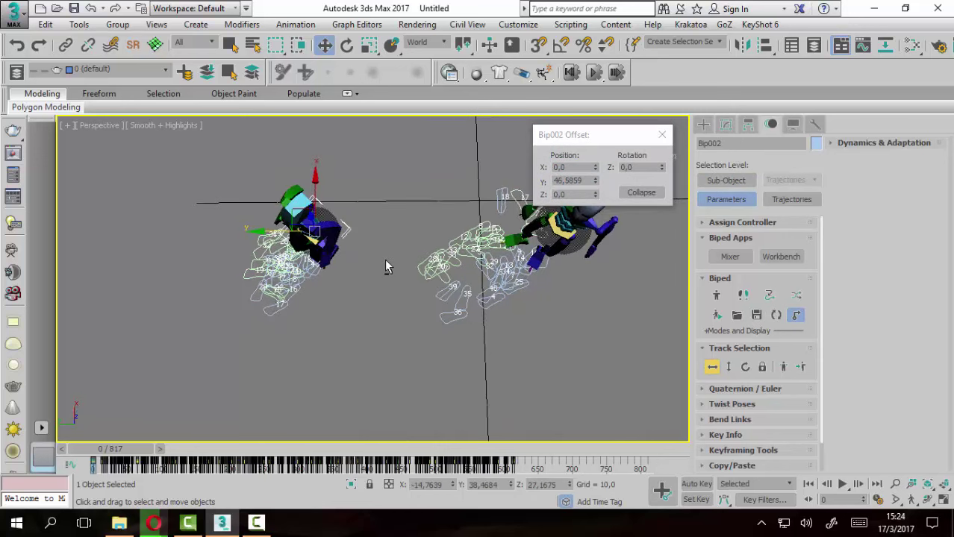
{"action": "key", "text": "alt+w"}
{"action": "right_click", "coordinate": [256, 191]}
In a maximized, shaded Top view, rotate Bip002 to 141,8003 degrees around Z.
{"action": "key", "text": "alt+w"}
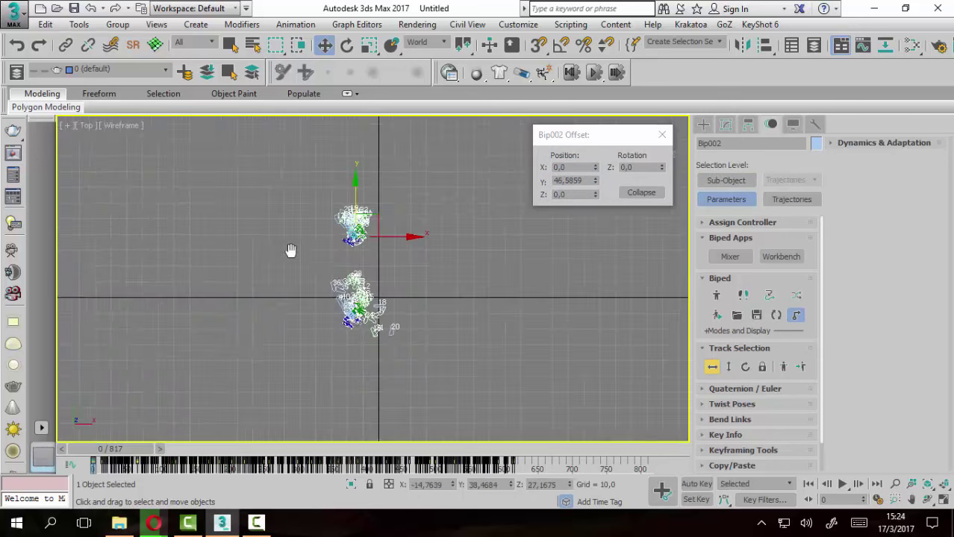
{"action": "mouse_move", "coordinate": [291, 251]}
{"action": "middle_mouse_down"}
{"action": "mouse_move", "coordinate": [478, 297]}
{"action": "mouse_move", "coordinate": [268, 233]}
{"action": "middle_mouse_up"}
{"action": "key", "text": "F3"}
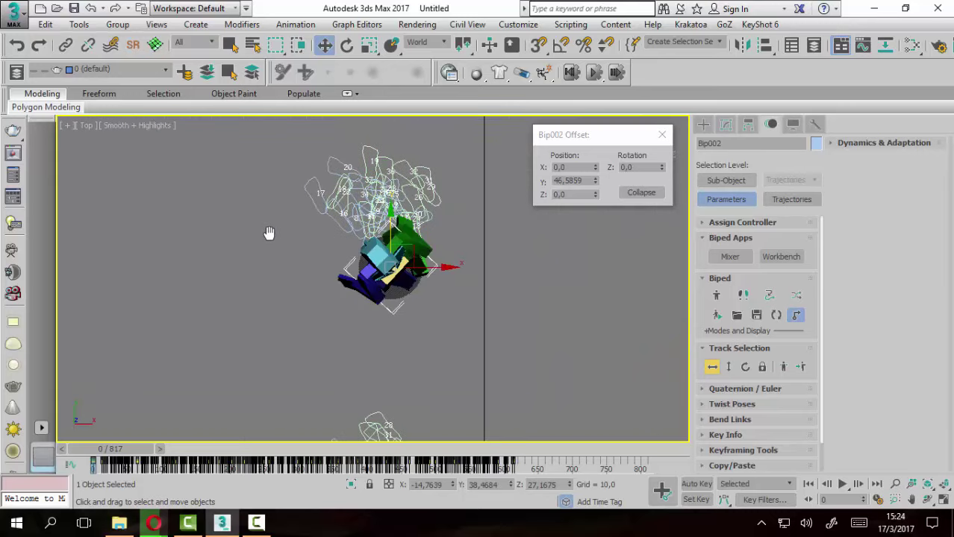
{"action": "scroll", "coordinate": [326, 313], "scroll_direction": "up", "scroll_amount": 1}
{"action": "scroll", "coordinate": [351, 325], "scroll_direction": "down", "scroll_amount": 3}
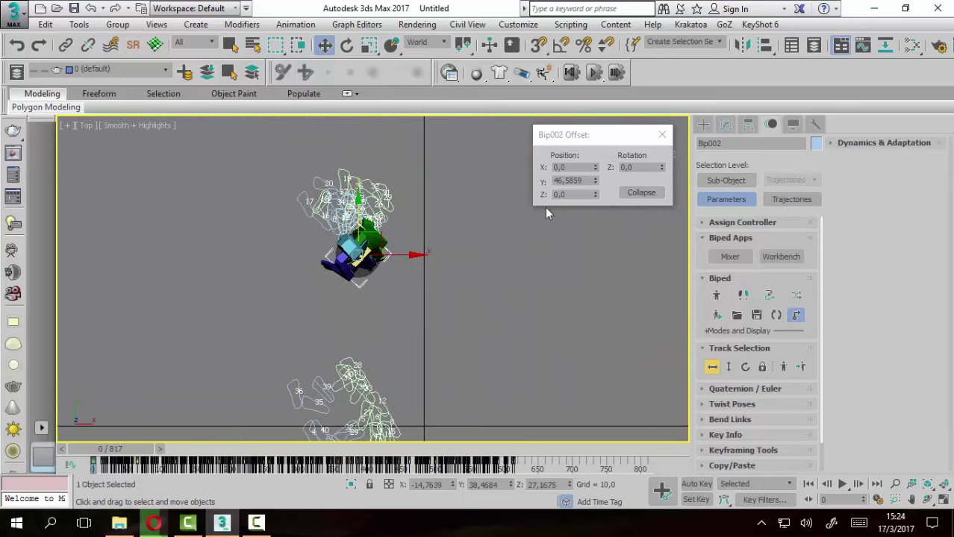
{"action": "mouse_move", "coordinate": [660, 168]}
{"action": "left_mouse_down"}
{"action": "mouse_move", "coordinate": [646, 215]}
{"action": "mouse_move", "coordinate": [800, 161]}
{"action": "mouse_move", "coordinate": [688, 71]}
{"action": "mouse_move", "coordinate": [754, 171]}
{"action": "left_mouse_up"}
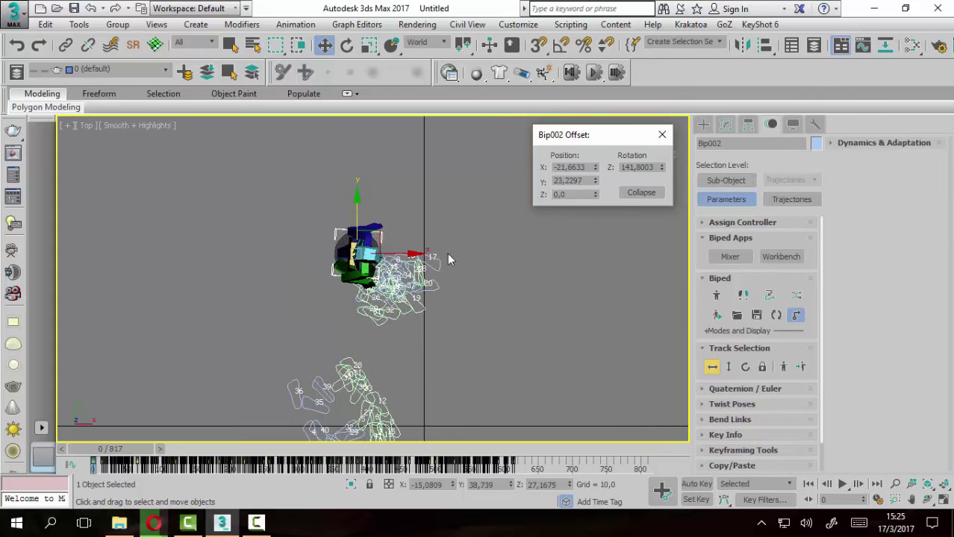
Return to a maximized Perspective view orbited low beside the bipeds.
{"action": "key", "text": "alt+w"}
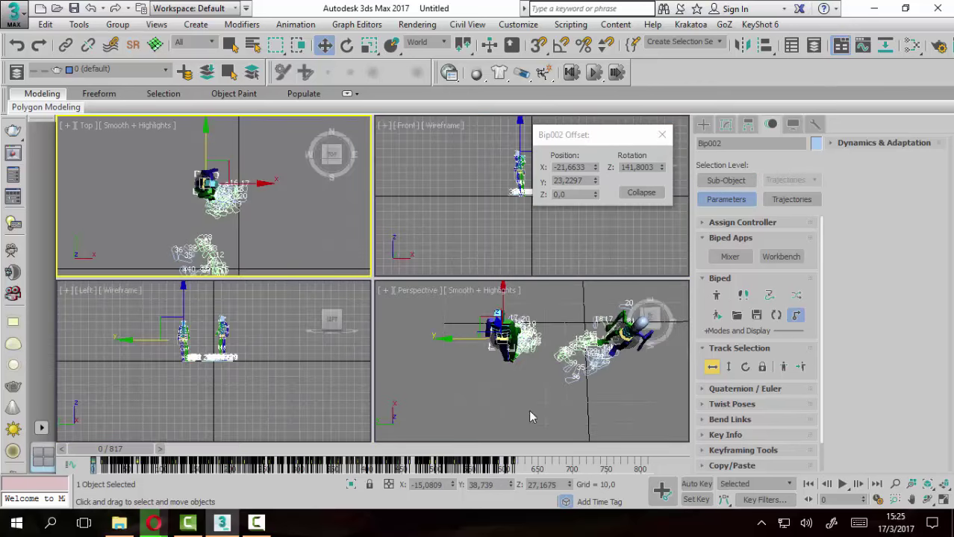
{"action": "right_click", "coordinate": [515, 369]}
{"action": "key", "text": "alt+w"}
{"action": "mouse_move", "coordinate": [407, 294]}
{"action": "middle_mouse_down", "text": "alt"}
{"action": "mouse_move", "coordinate": [405, 313]}
{"action": "mouse_move", "coordinate": [413, 284]}
{"action": "mouse_move", "coordinate": [559, 270]}
{"action": "mouse_move", "coordinate": [459, 300]}
{"action": "middle_mouse_up", "text": "alt"}
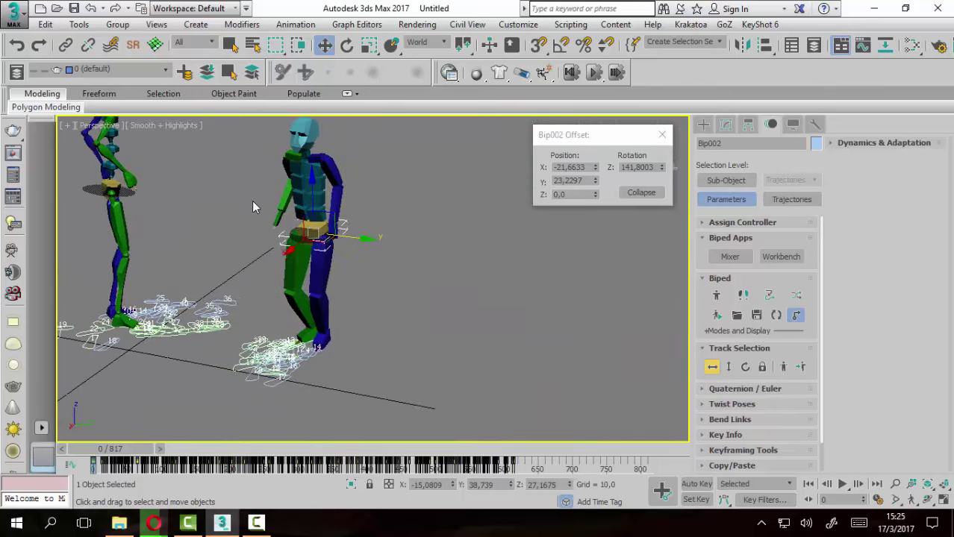
Play both dances side by side, stop at frame 0, then select Bip001's pelvis.
{"action": "mouse_move", "coordinate": [230, 251]}
{"action": "middle_mouse_down", "text": "alt"}
{"action": "mouse_move", "coordinate": [324, 273]}
{"action": "mouse_move", "coordinate": [323, 253]}
{"action": "middle_mouse_up", "text": "alt"}
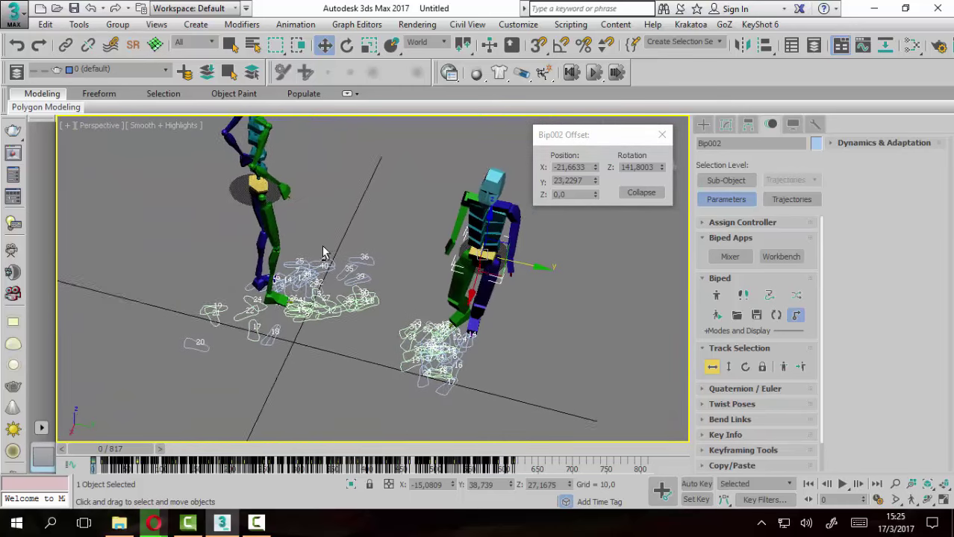
{"action": "scroll", "coordinate": [323, 252], "scroll_direction": "up", "scroll_amount": 3}
{"action": "scroll", "coordinate": [349, 266], "scroll_direction": "down", "scroll_amount": 5}
{"action": "scroll", "coordinate": [431, 243], "scroll_direction": "up", "scroll_amount": 2}
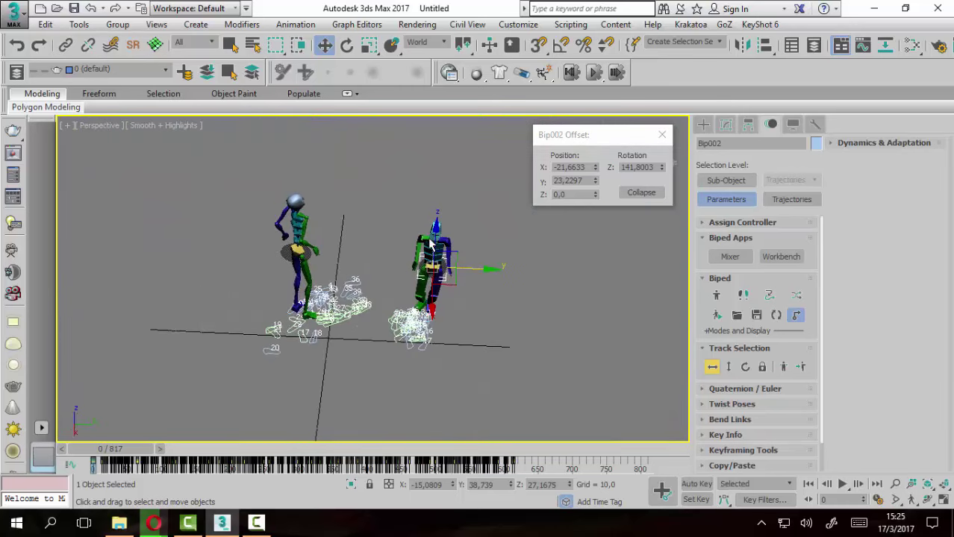
{"action": "left_click", "coordinate": [842, 484]}
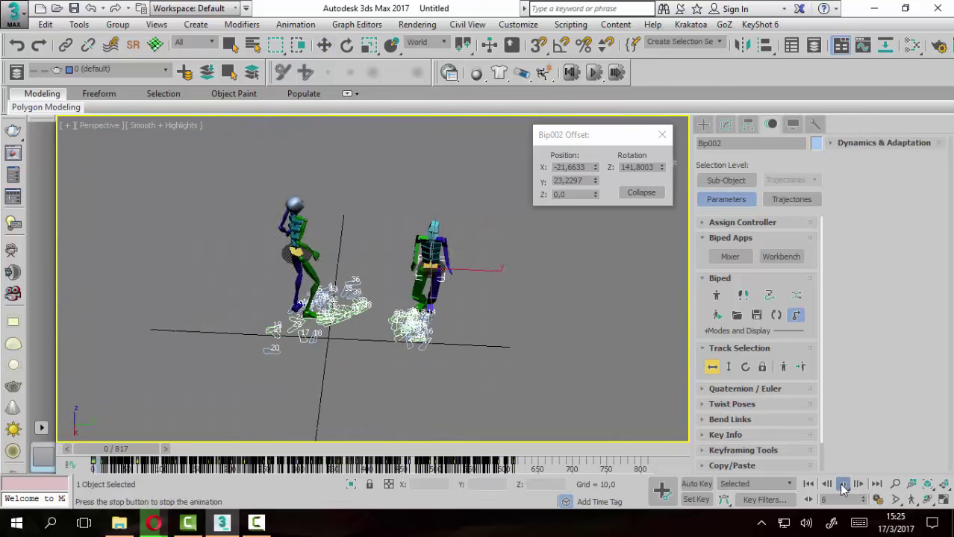
{"action": "middle_click_drag", "start_coordinate": [418, 395], "coordinate": [467, 408], "text": "alt"}
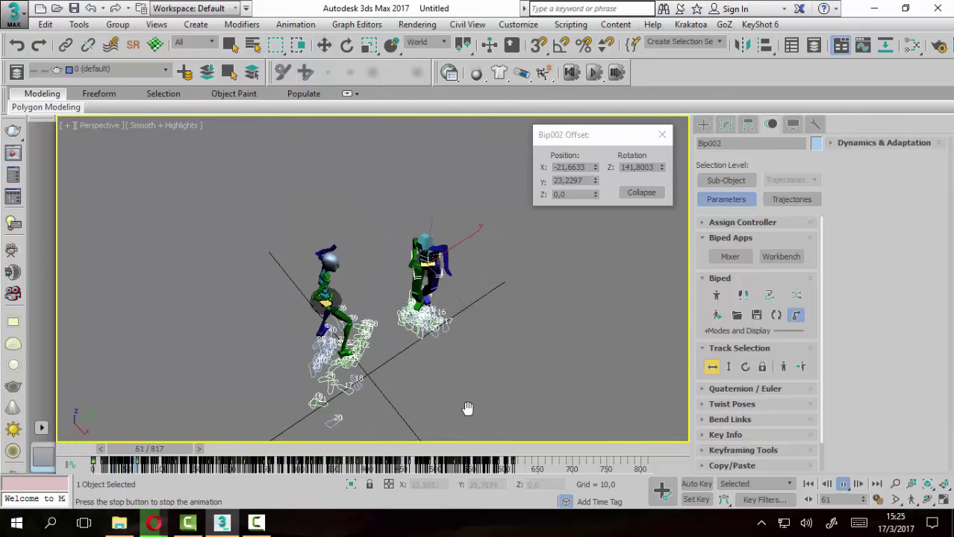
{"action": "left_click", "coordinate": [842, 484]}
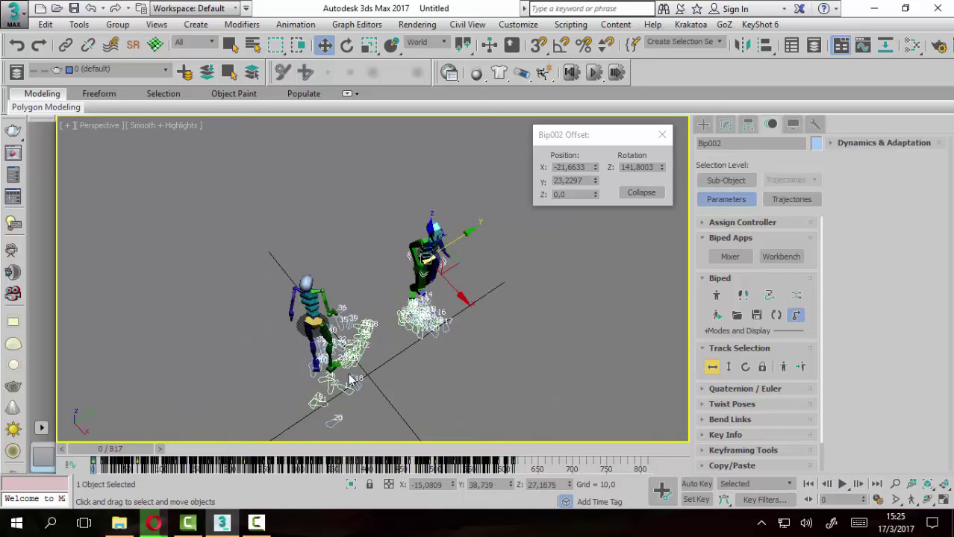
{"action": "mouse_move", "coordinate": [350, 380]}
{"action": "middle_mouse_down", "text": "alt"}
{"action": "mouse_move", "coordinate": [282, 292]}
{"action": "mouse_move", "coordinate": [406, 317]}
{"action": "middle_mouse_up", "text": "alt"}
{"action": "left_click", "coordinate": [293, 297]}
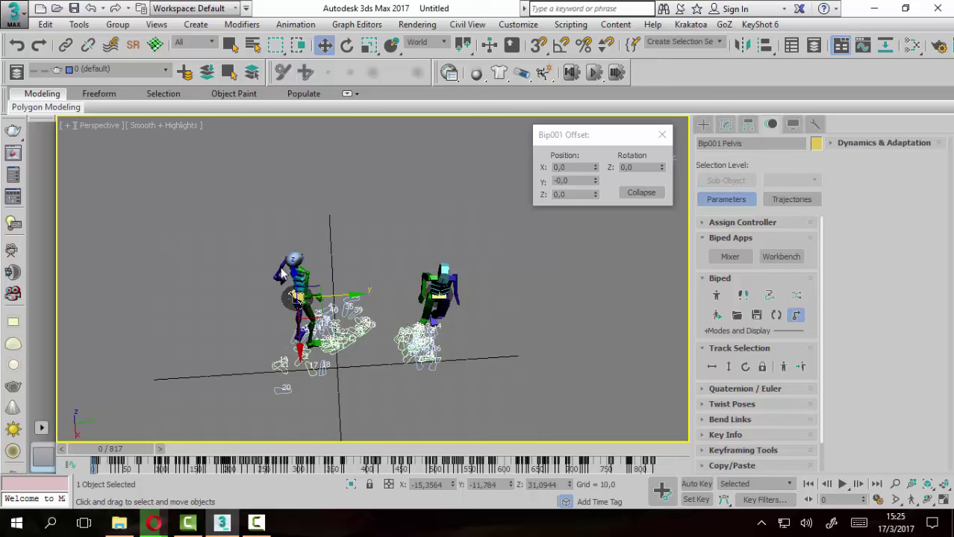
Offset the left biped to X -3.2007, Y -55.8129 and rotate it 88.6° about Z.
{"action": "middle_click_drag", "start_coordinate": [328, 373], "coordinate": [329, 340], "text": "alt"}
{"action": "left_click_drag", "start_coordinate": [351, 300], "coordinate": [281, 313]}
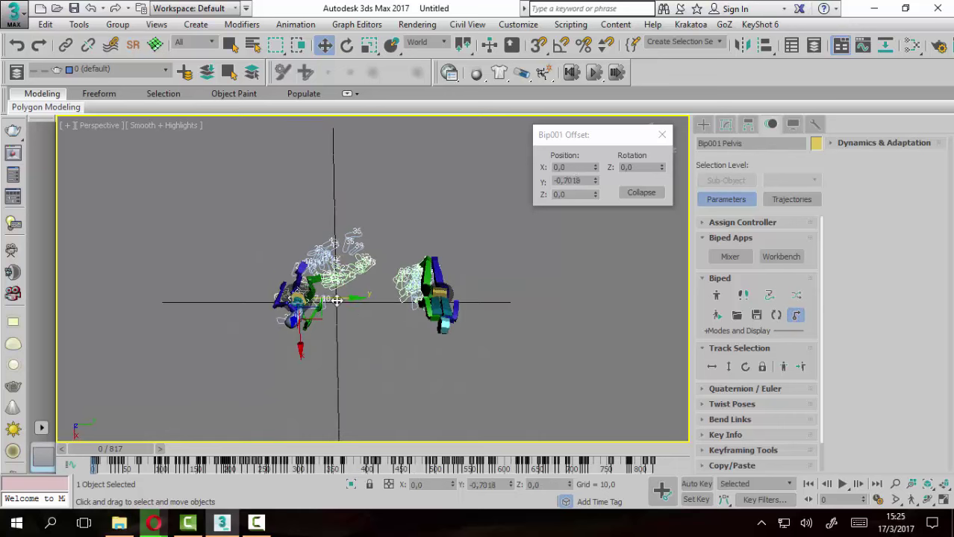
{"action": "middle_click_drag", "start_coordinate": [280, 314], "coordinate": [418, 261], "text": "alt"}
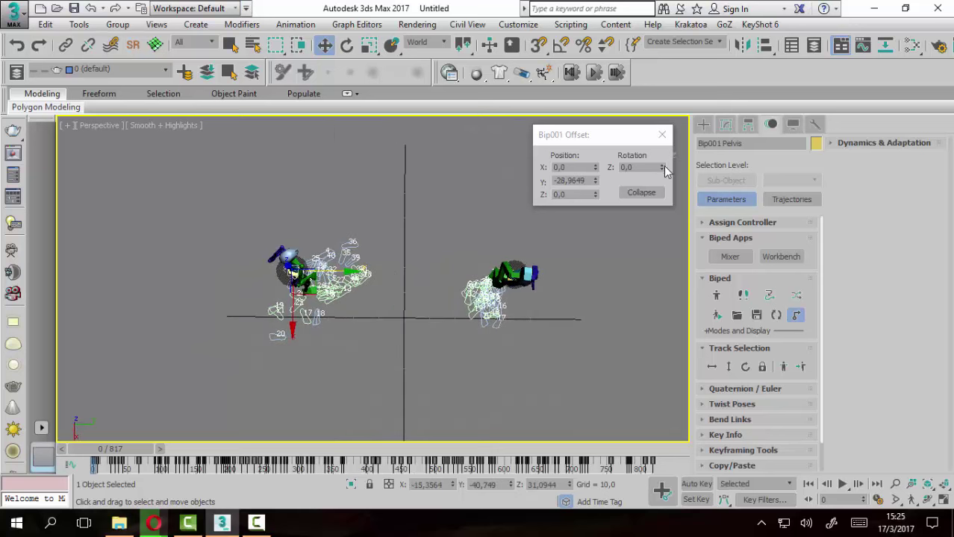
{"action": "mouse_move", "coordinate": [662, 167]}
{"action": "left_mouse_down"}
{"action": "mouse_move", "coordinate": [574, 384]}
{"action": "mouse_move", "coordinate": [594, 224]}
{"action": "mouse_move", "coordinate": [611, 283]}
{"action": "mouse_move", "coordinate": [638, 489]}
{"action": "mouse_move", "coordinate": [535, 141]}
{"action": "left_mouse_up"}
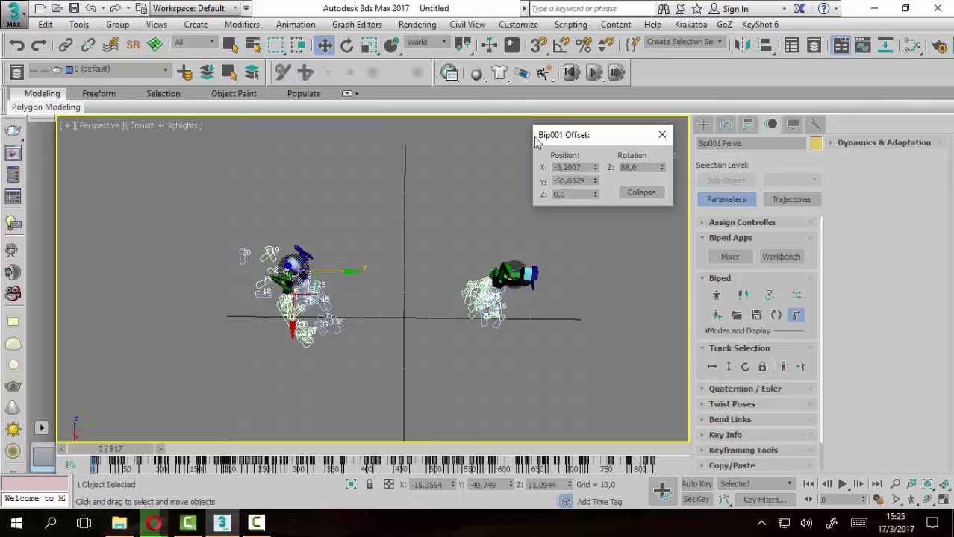
{"action": "middle_click_drag", "start_coordinate": [380, 356], "coordinate": [409, 342], "text": "alt"}
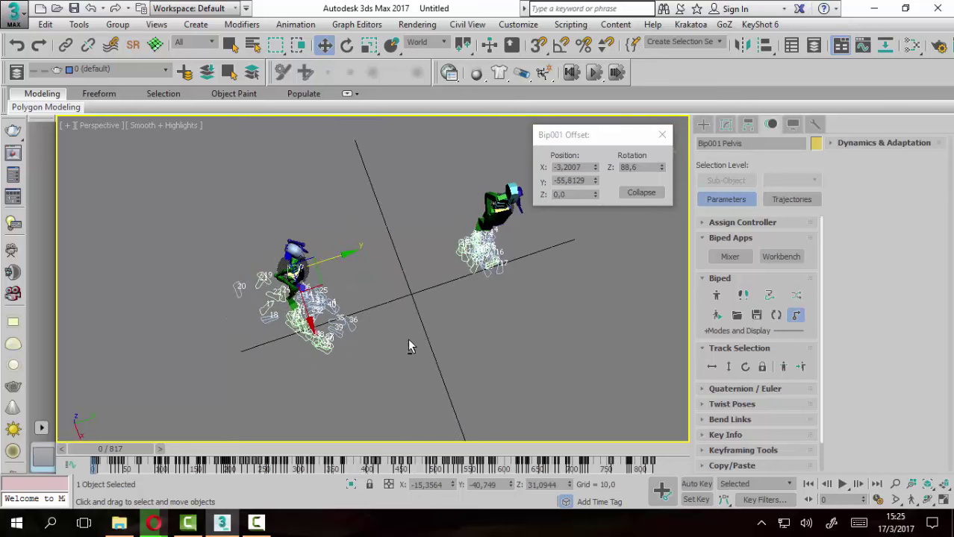
Preview both dancers together, then close the Bip001 Offset dialog and stop playback.
{"action": "left_click", "coordinate": [842, 484]}
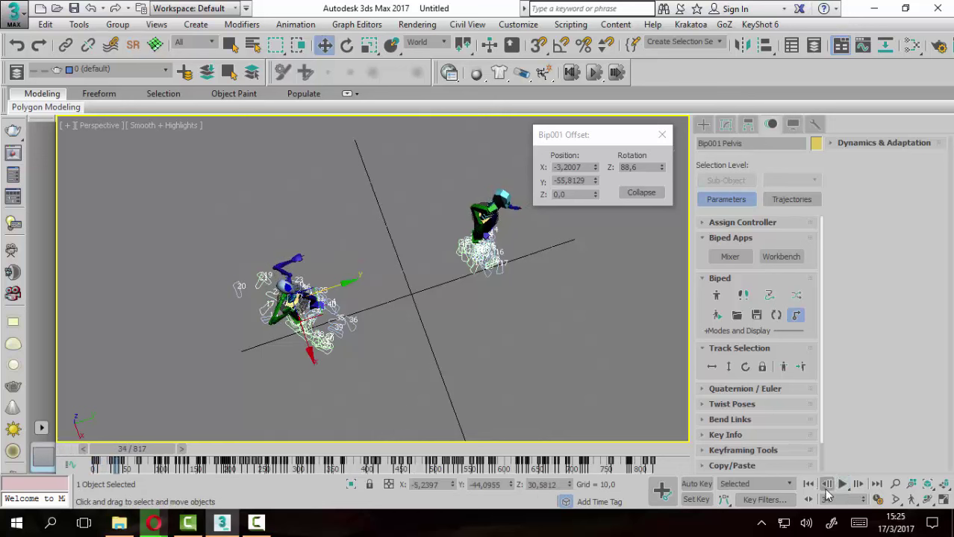
{"action": "left_click", "coordinate": [808, 484]}
{"action": "left_click", "coordinate": [843, 485]}
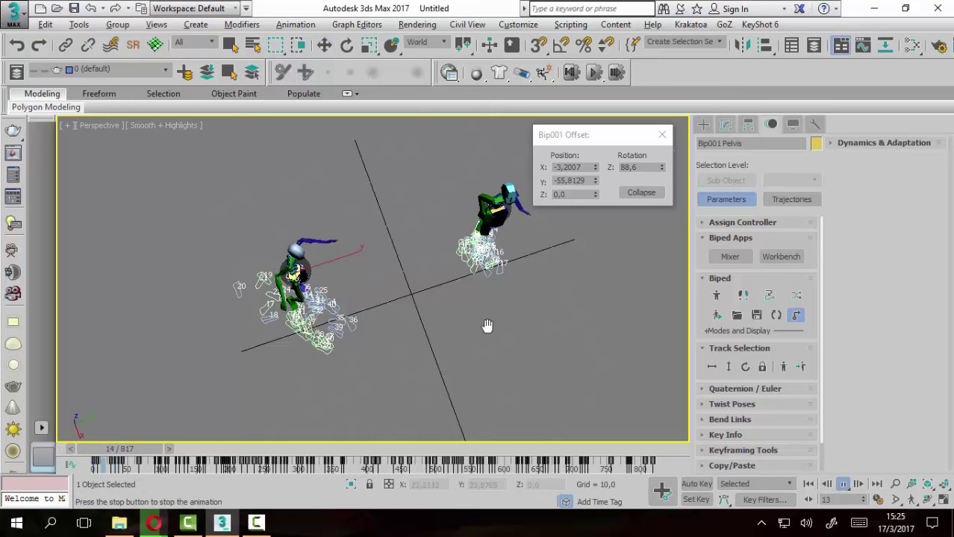
{"action": "middle_click_drag", "start_coordinate": [487, 326], "coordinate": [443, 270], "text": "alt"}
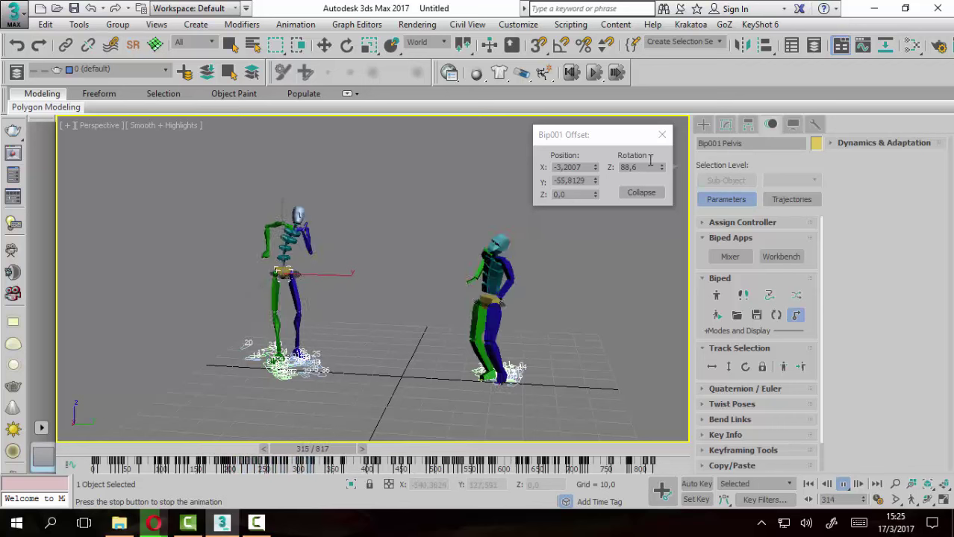
{"action": "left_click", "coordinate": [661, 134]}
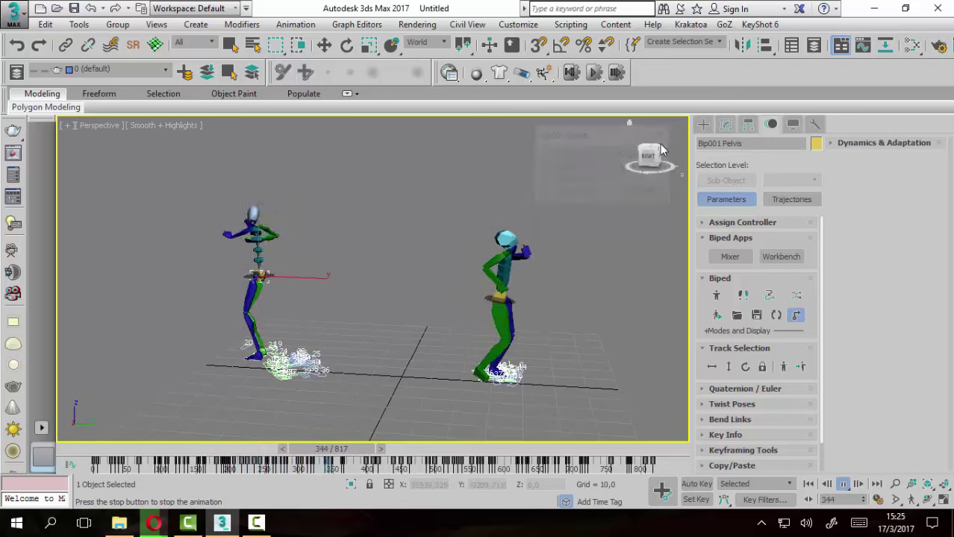
{"action": "left_click", "coordinate": [843, 485]}
{"action": "left_click", "coordinate": [808, 485]}
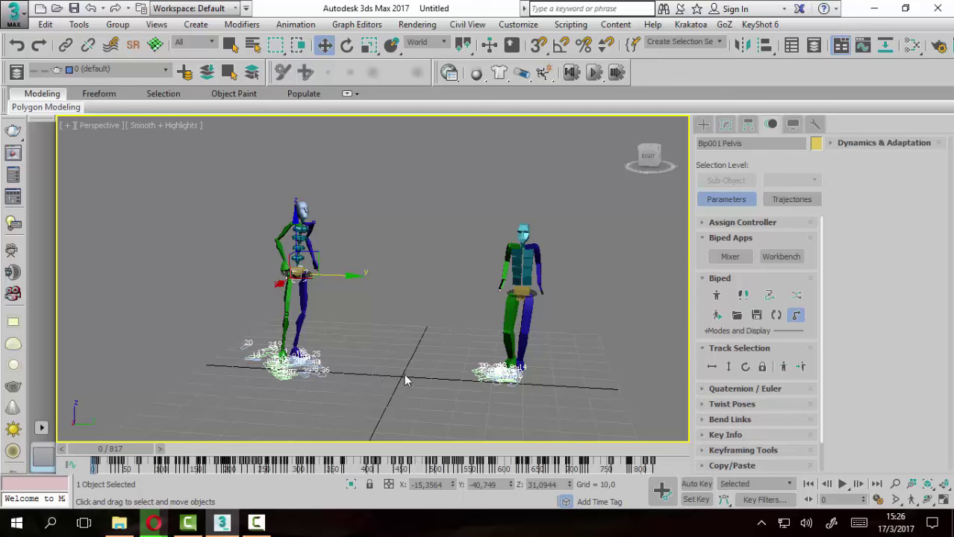
{"action": "left_click", "coordinate": [13, 14]}
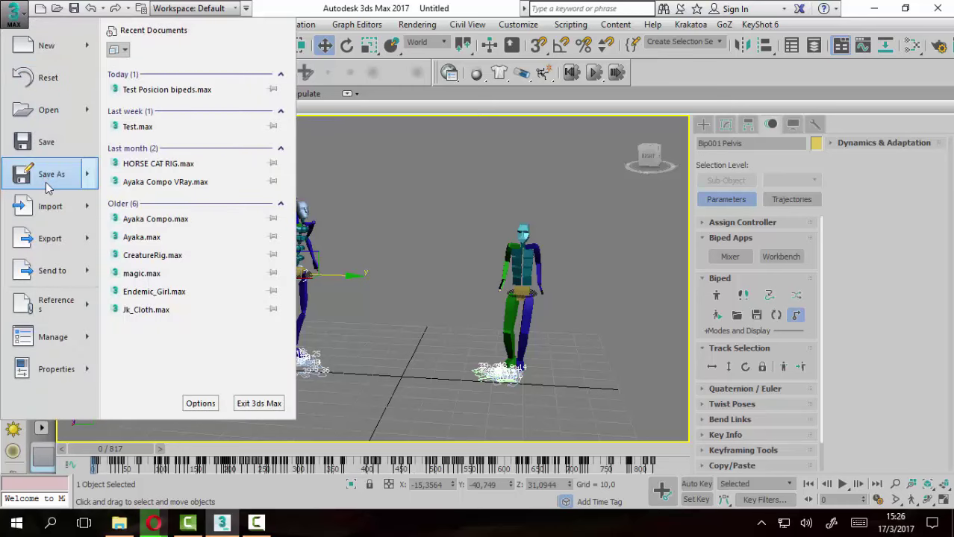
Save the two-biped dance scene under the file name 1 (1.max).
{"action": "key", "text": "Escape"}
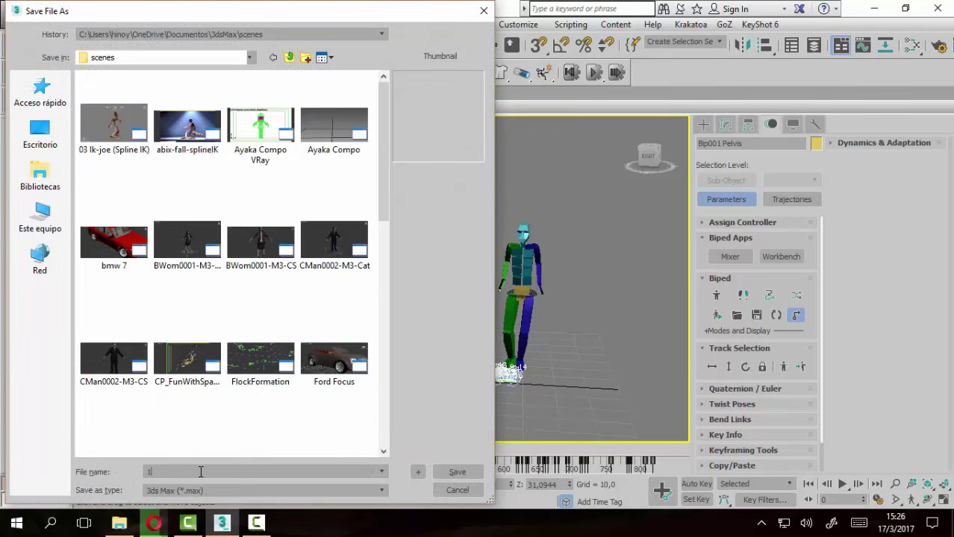
{"action": "key", "text": "Return"}
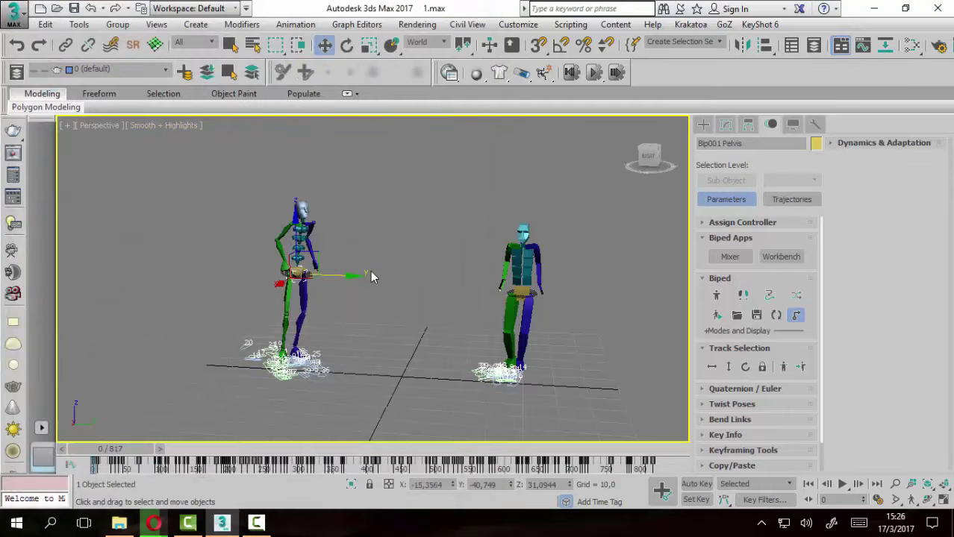
{"action": "left_click", "coordinate": [15, 23]}
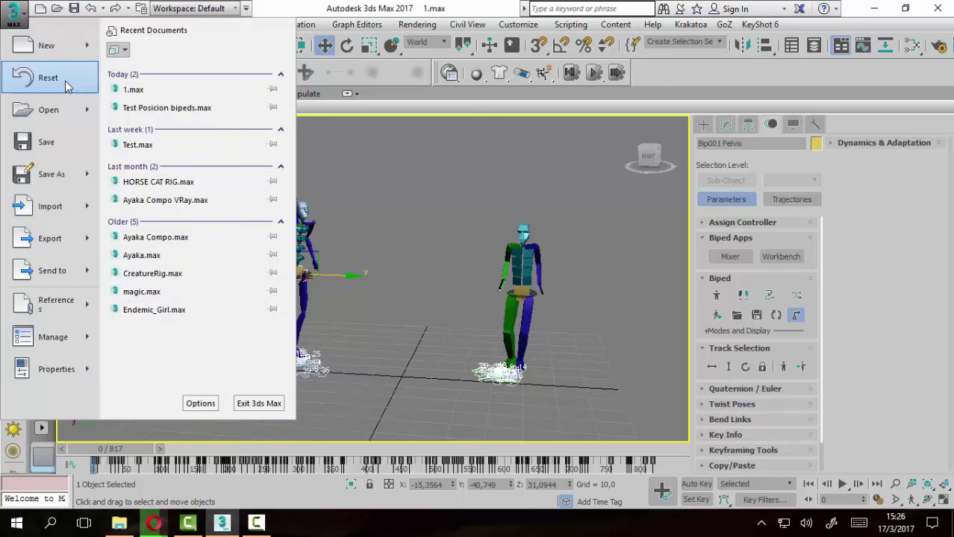
{"action": "key", "text": "Escape"}
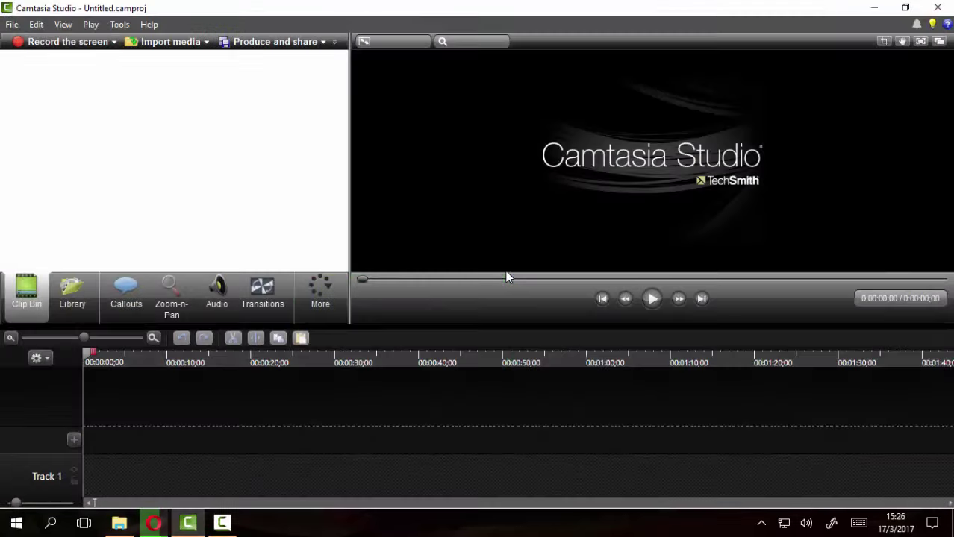
Minimise the Camtasia Studio recorder window.
{"action": "left_click", "coordinate": [874, 8]}
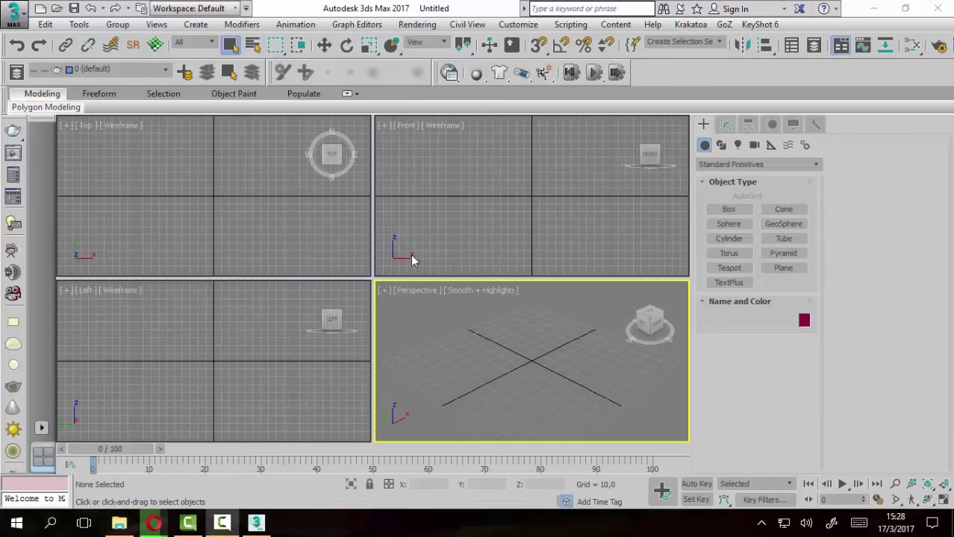
Reopen the saved 1.max scene from the scenes folder.
{"action": "left_click", "coordinate": [15, 11]}
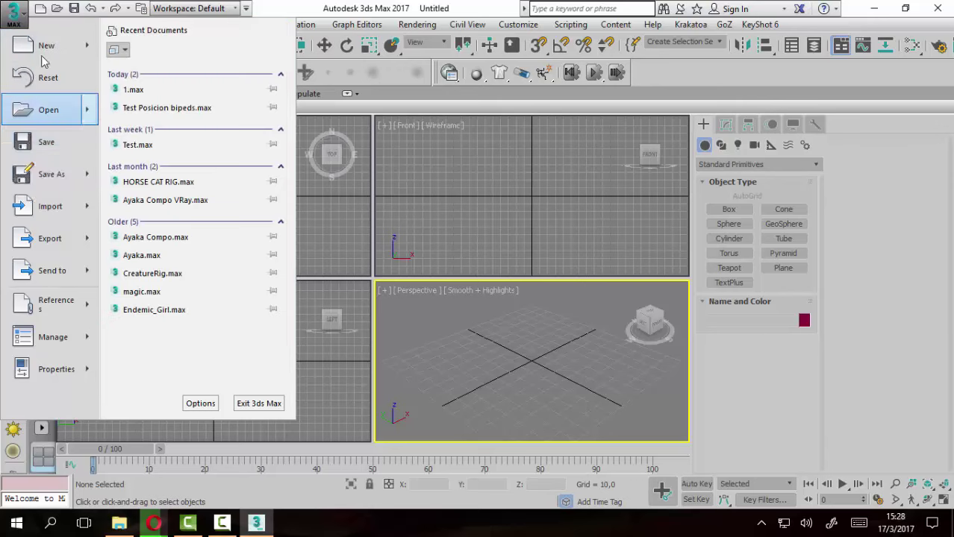
{"action": "mouse_move", "coordinate": [46, 110]}
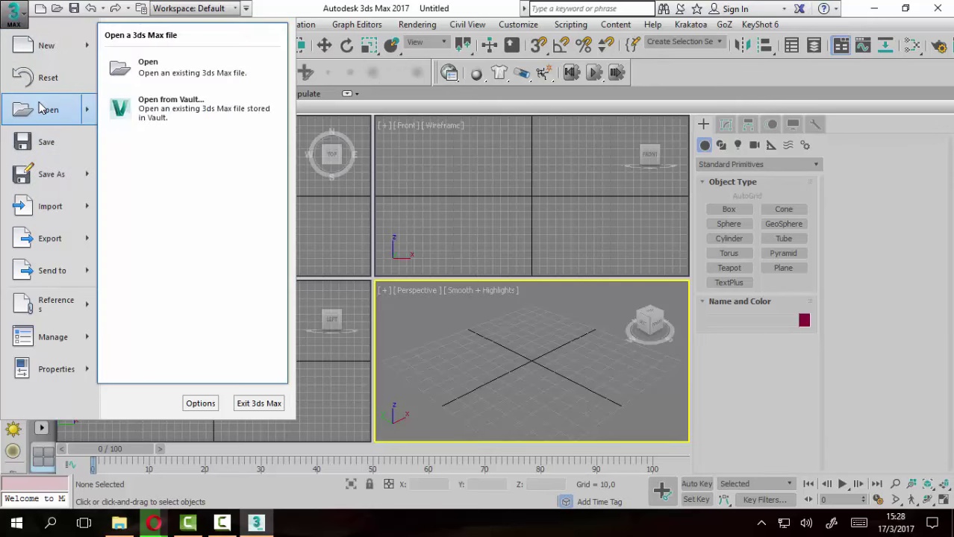
{"action": "left_click", "coordinate": [185, 70]}
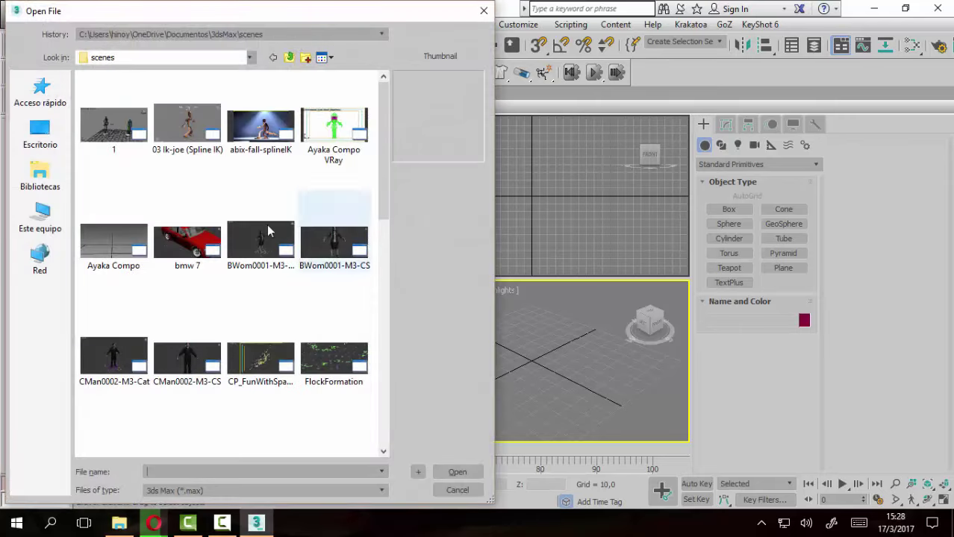
{"action": "left_click", "coordinate": [112, 149]}
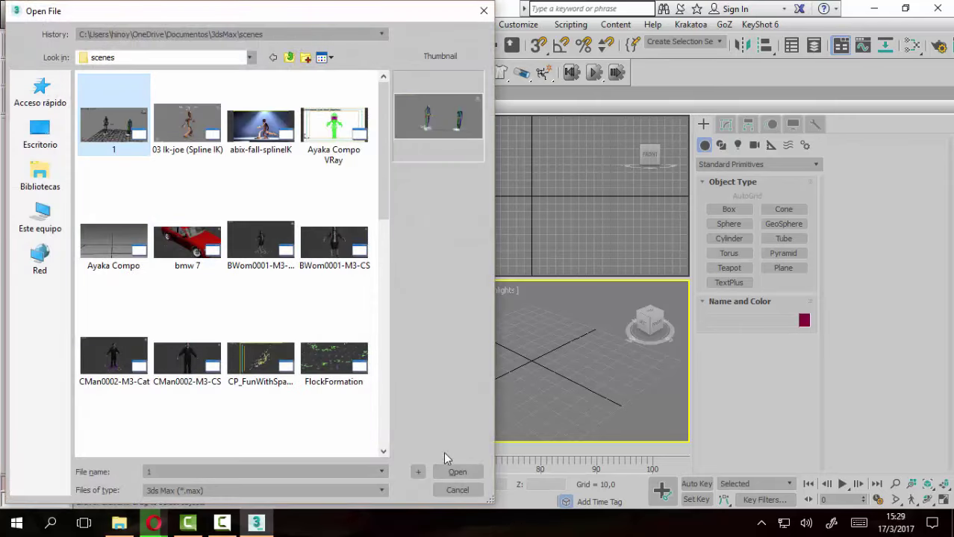
{"action": "left_click", "coordinate": [451, 470]}
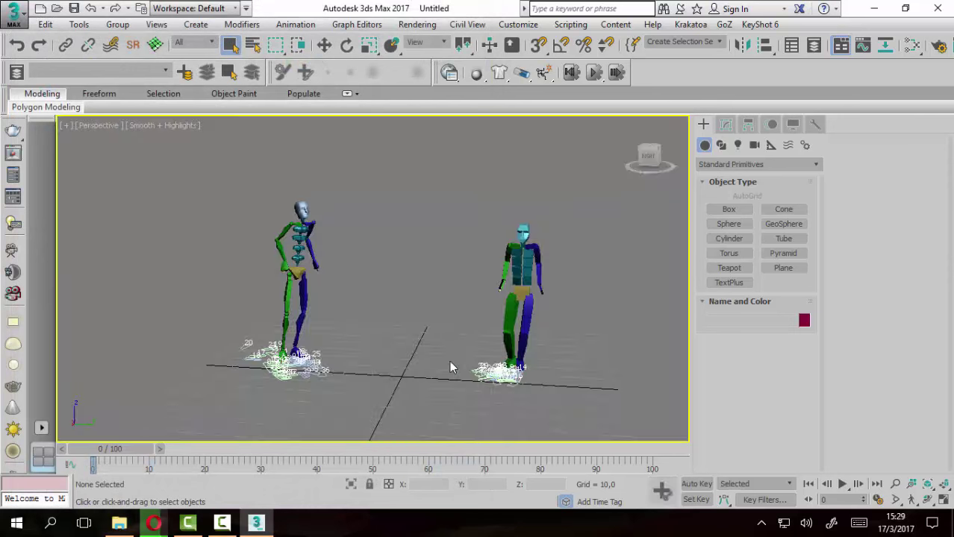
Play the reopened animation and watch both bipeds dance from several orbited and zoomed views.
{"action": "mouse_move", "coordinate": [373, 309]}
{"action": "middle_mouse_down", "text": "alt"}
{"action": "mouse_move", "coordinate": [400, 334]}
{"action": "mouse_move", "coordinate": [401, 226]}
{"action": "mouse_move", "coordinate": [409, 295]}
{"action": "mouse_move", "coordinate": [611, 362]}
{"action": "mouse_move", "coordinate": [539, 238]}
{"action": "mouse_move", "coordinate": [323, 205]}
{"action": "mouse_move", "coordinate": [407, 230]}
{"action": "middle_mouse_up", "text": "alt"}
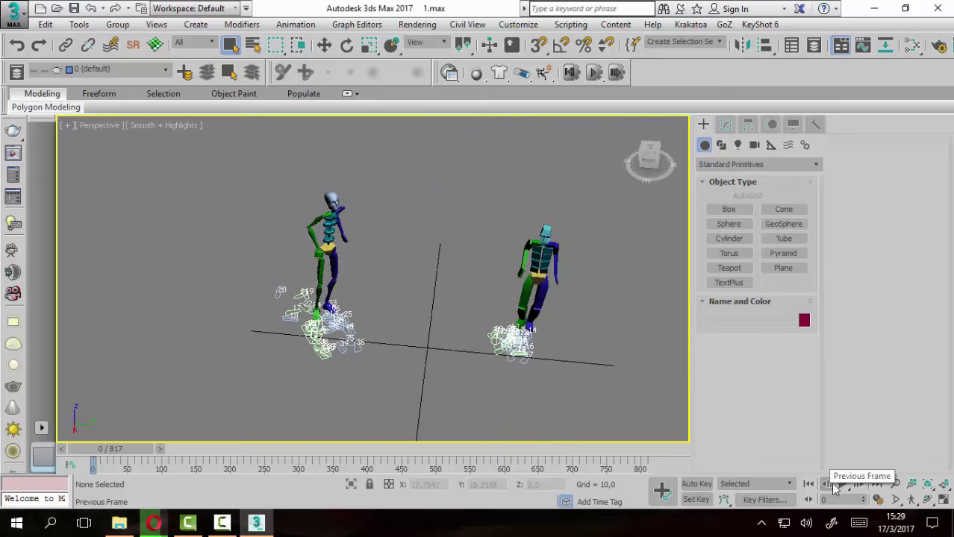
{"action": "left_click", "coordinate": [841, 484]}
{"action": "mouse_move", "coordinate": [486, 325]}
{"action": "middle_mouse_down", "text": "alt"}
{"action": "mouse_move", "coordinate": [465, 292]}
{"action": "mouse_move", "coordinate": [494, 258]}
{"action": "middle_mouse_up", "text": "alt"}
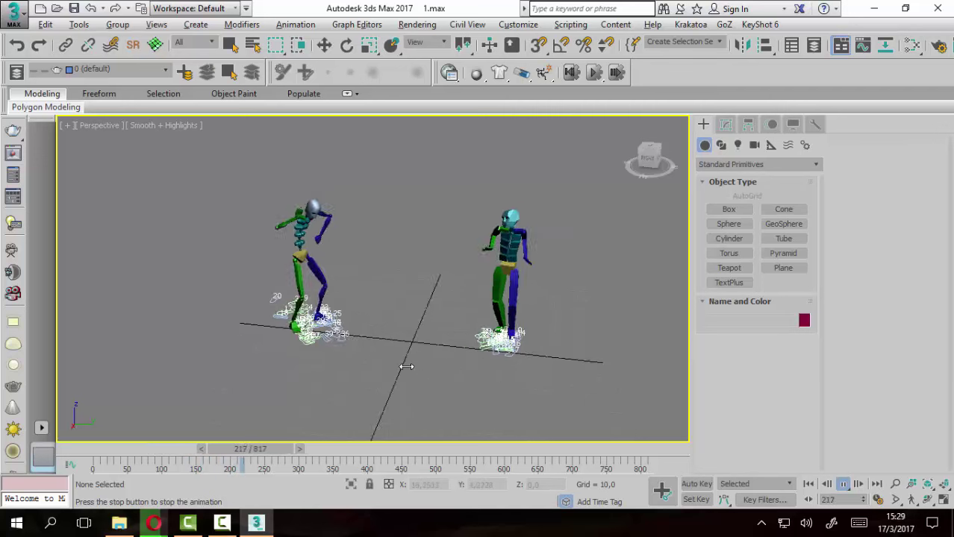
{"action": "scroll", "coordinate": [383, 339], "scroll_direction": "up", "scroll_amount": 5}
{"action": "scroll", "coordinate": [403, 336], "scroll_direction": "down", "scroll_amount": 2}
{"action": "scroll", "coordinate": [422, 340], "scroll_direction": "down", "scroll_amount": 2}
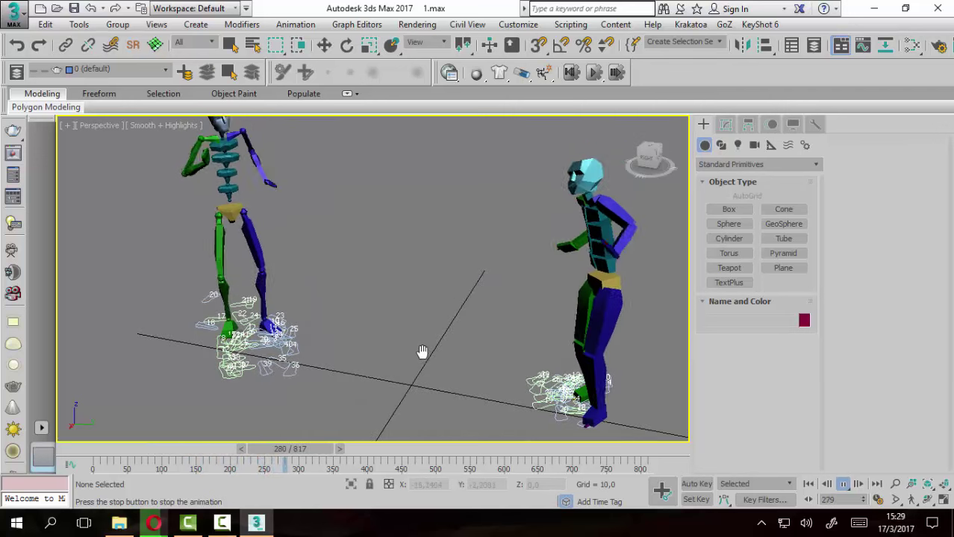
{"action": "scroll", "coordinate": [421, 358], "scroll_direction": "down", "scroll_amount": 2}
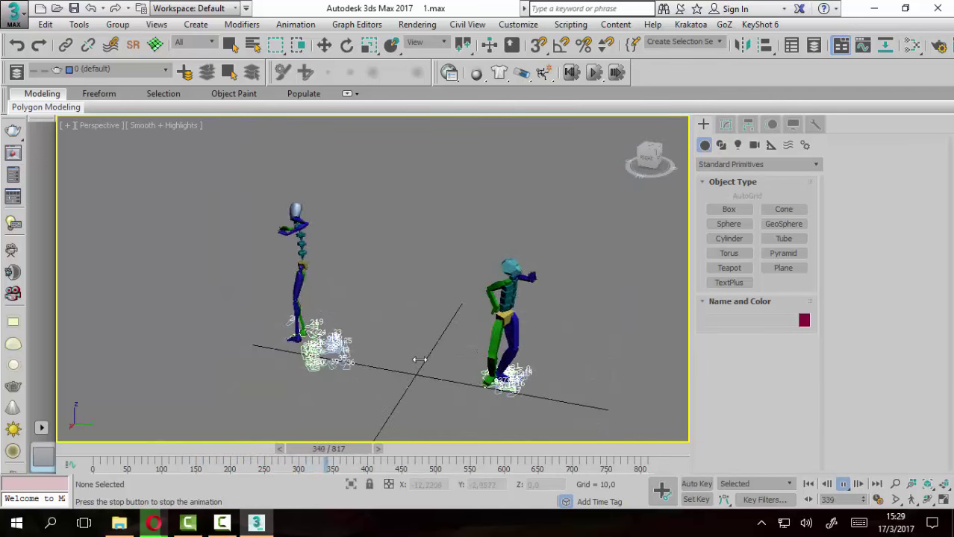
{"action": "scroll", "coordinate": [419, 360], "scroll_direction": "up", "scroll_amount": 3}
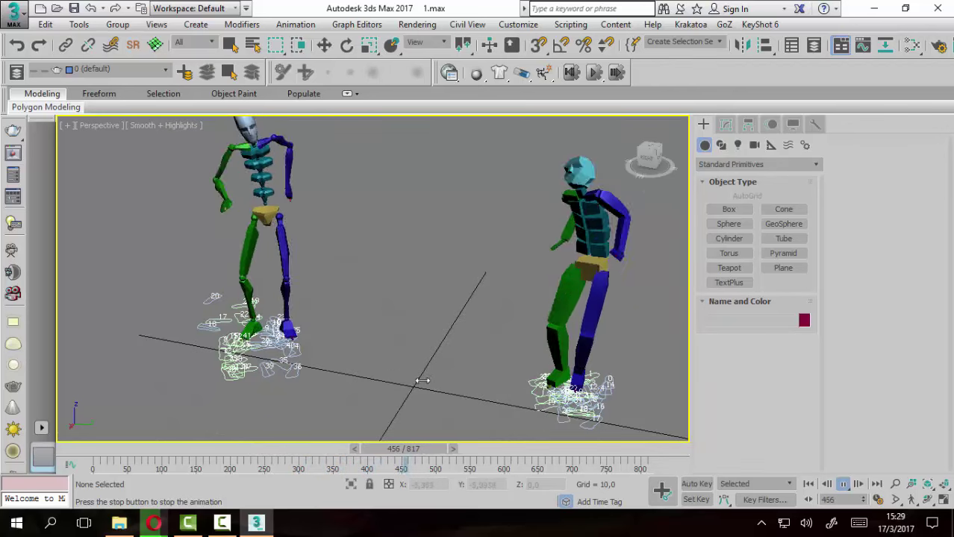
{"action": "scroll", "coordinate": [419, 363], "scroll_direction": "up", "scroll_amount": 2}
{"action": "scroll", "coordinate": [420, 364], "scroll_direction": "down", "scroll_amount": 3}
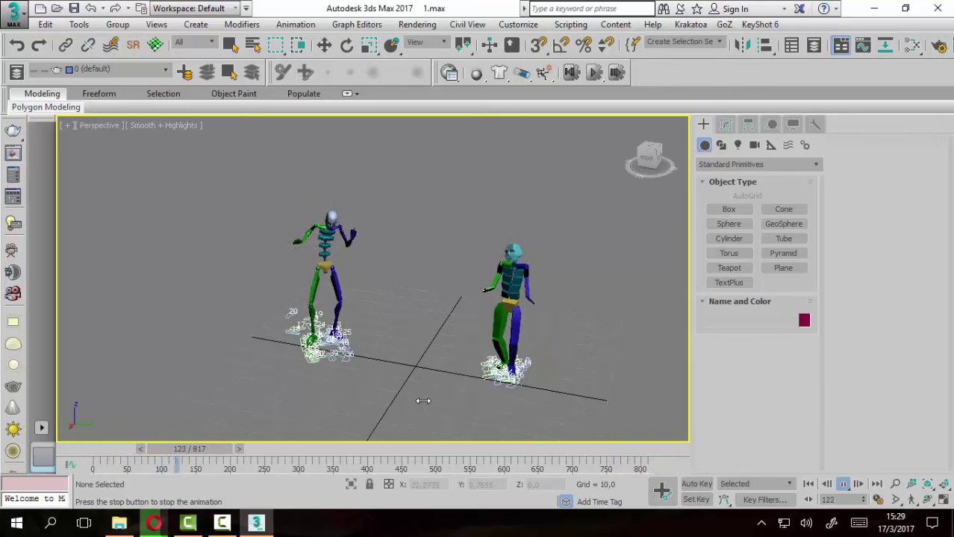
Stop playback at frame 0 and select the right biped's Bip002 Pelvis in the Motion panel.
{"action": "left_click", "coordinate": [846, 486]}
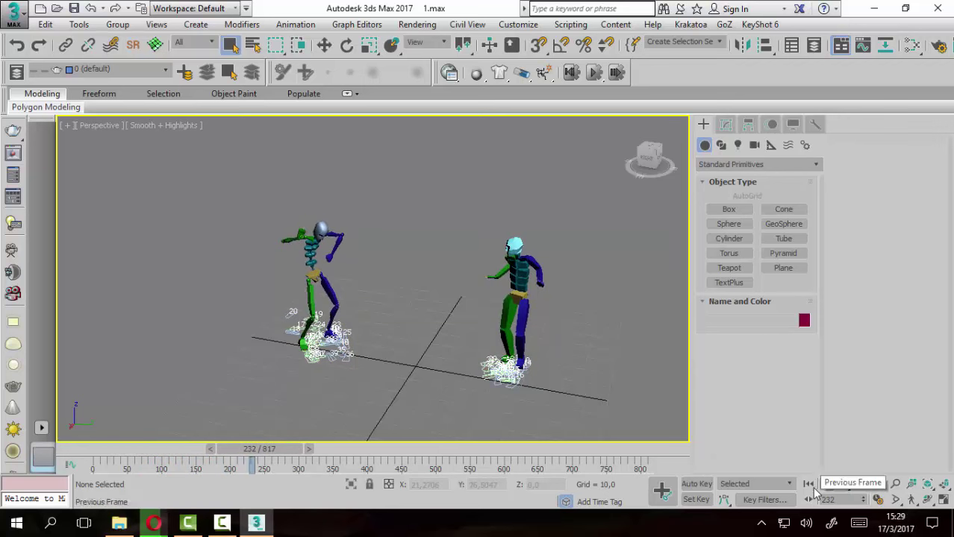
{"action": "left_click", "coordinate": [810, 487]}
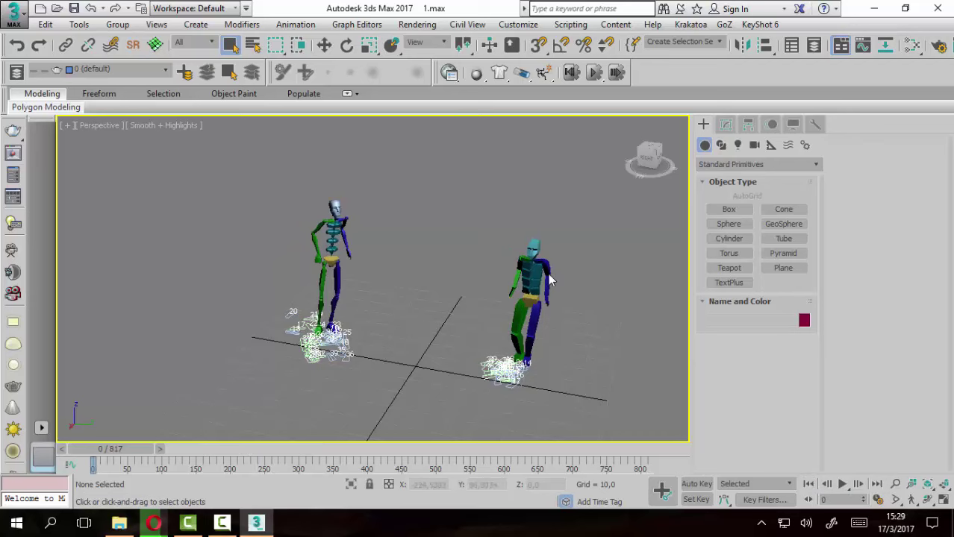
{"action": "left_click", "coordinate": [529, 300]}
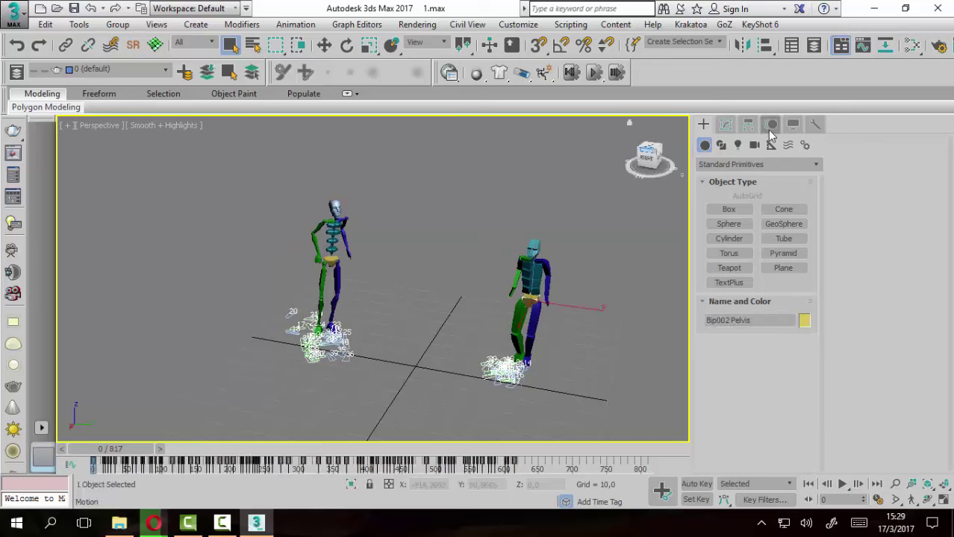
{"action": "left_click", "coordinate": [773, 125]}
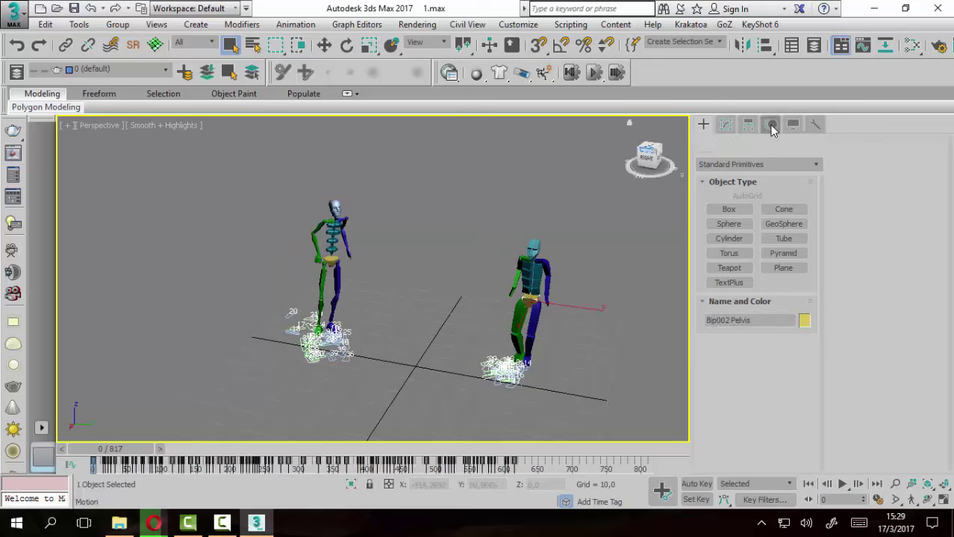
Toggle Figure Mode on and off for the bipeds, leaving Bip002 in its standing figure pose.
{"action": "left_click", "coordinate": [718, 298]}
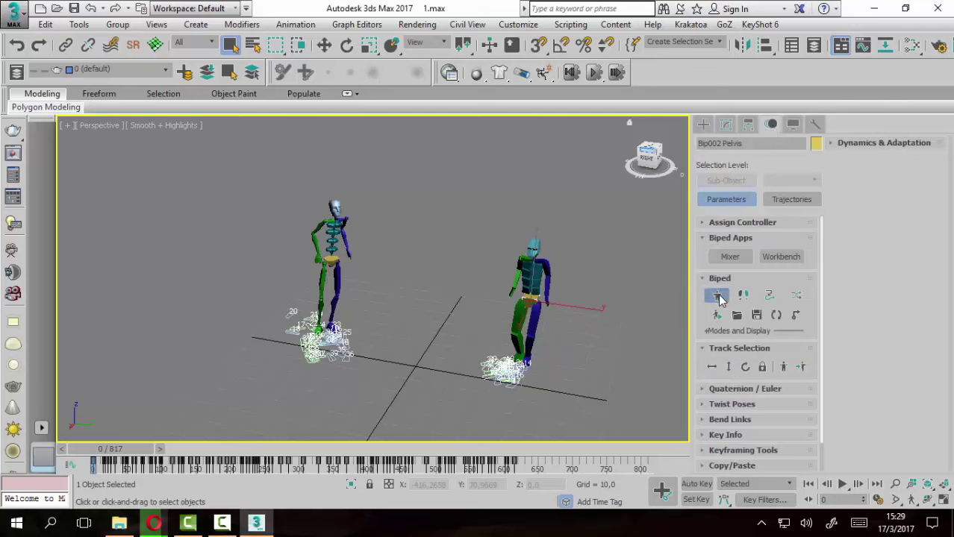
{"action": "left_click", "coordinate": [718, 296]}
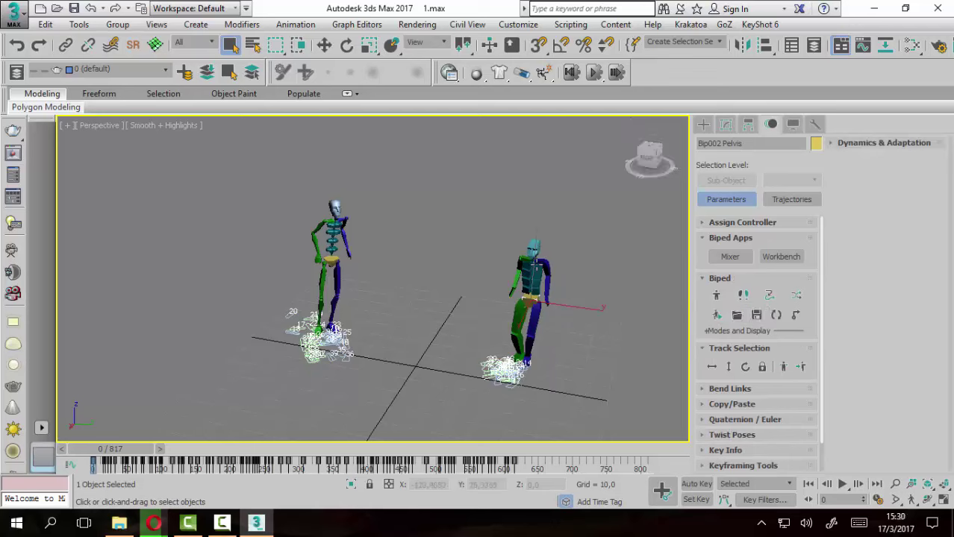
{"action": "left_click", "coordinate": [716, 296]}
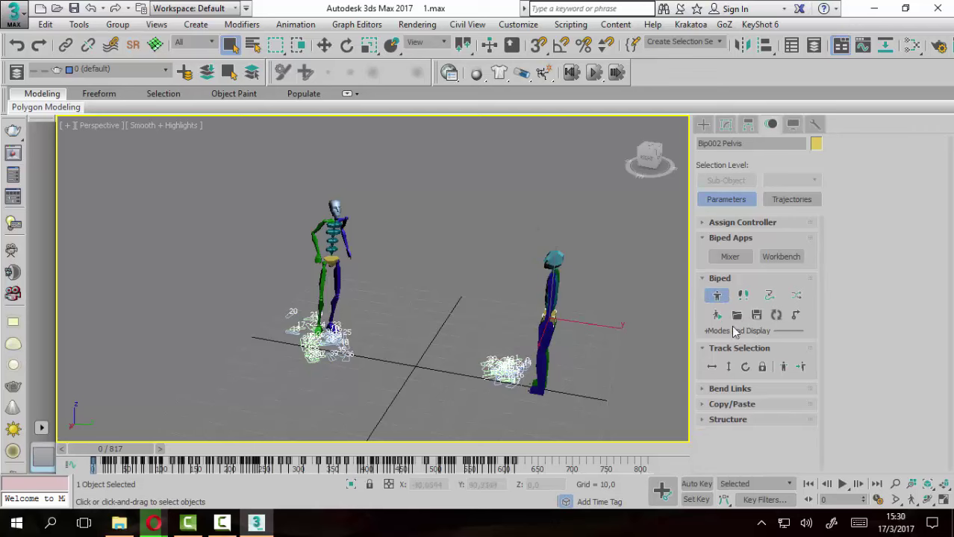
{"action": "left_click", "coordinate": [716, 297]}
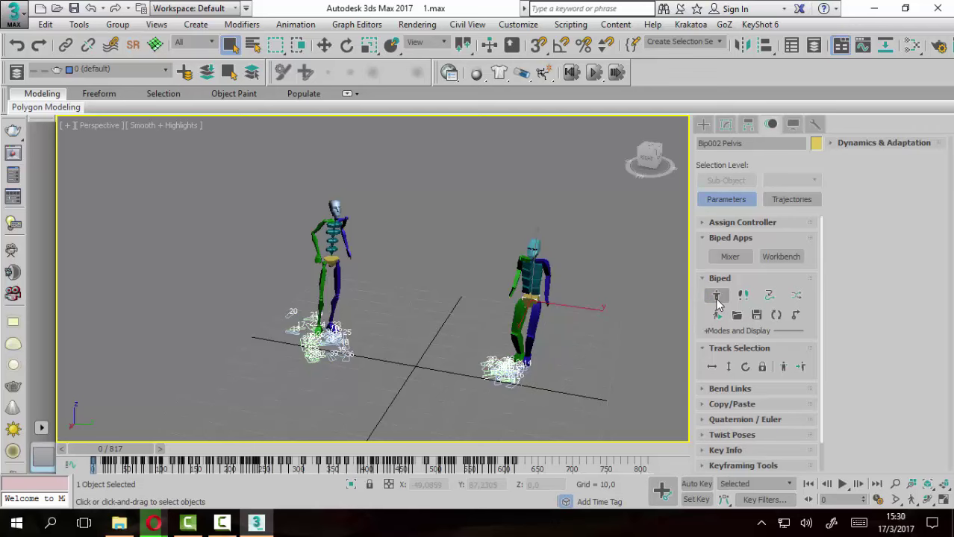
{"action": "left_click", "coordinate": [717, 297]}
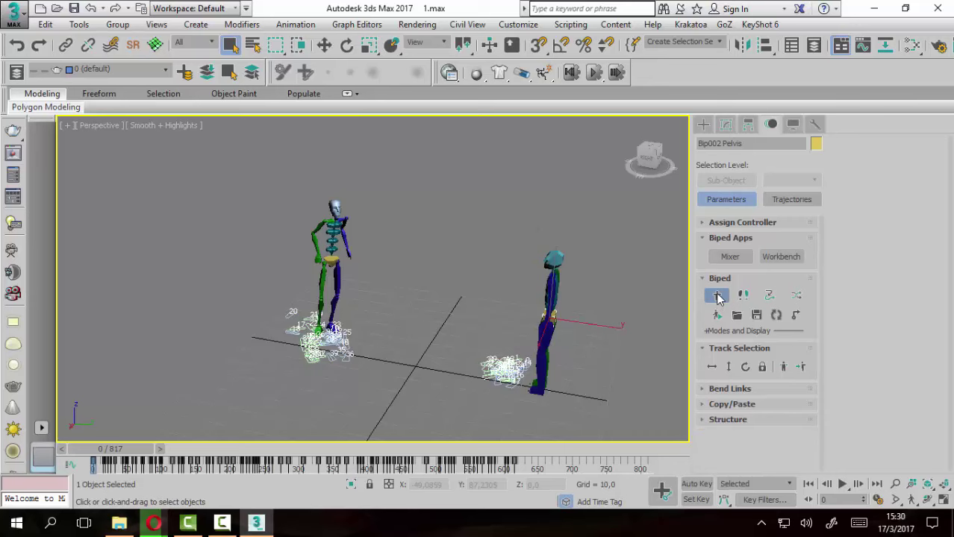
{"action": "left_click", "coordinate": [716, 297]}
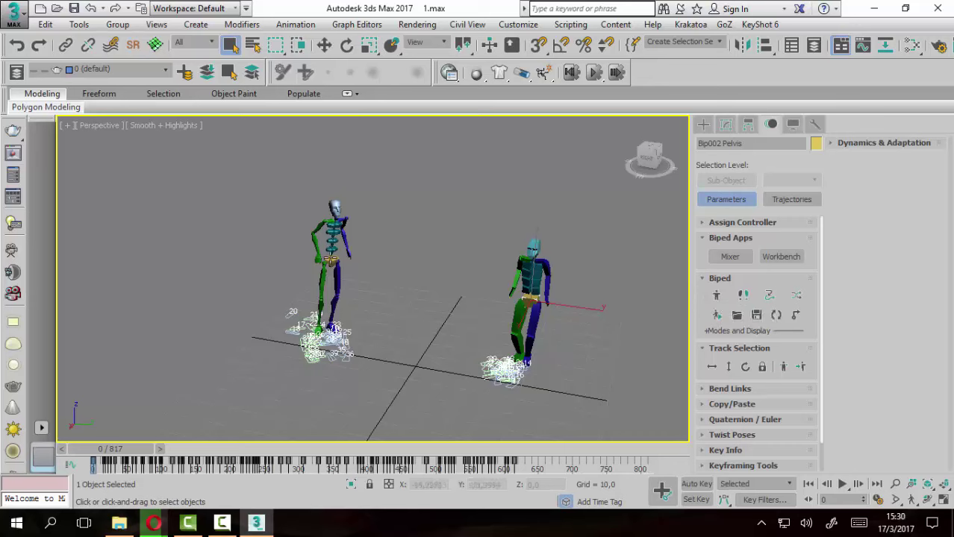
{"action": "left_click", "coordinate": [715, 297]}
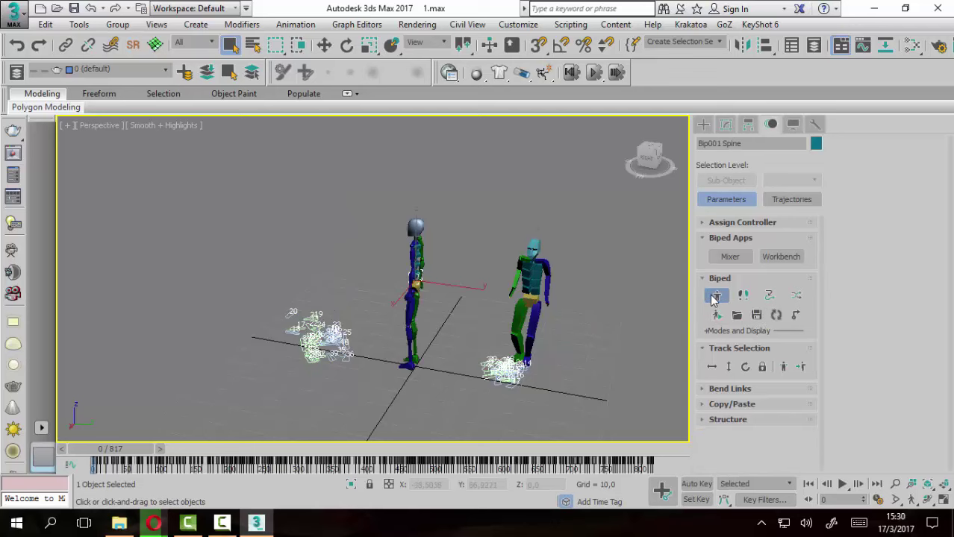
{"action": "left_click", "coordinate": [714, 297]}
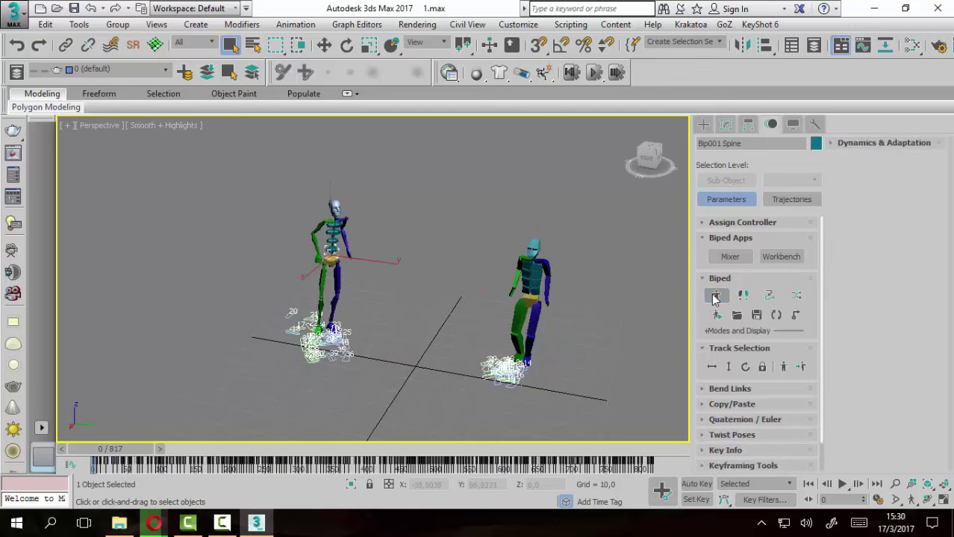
{"action": "left_click", "coordinate": [715, 298]}
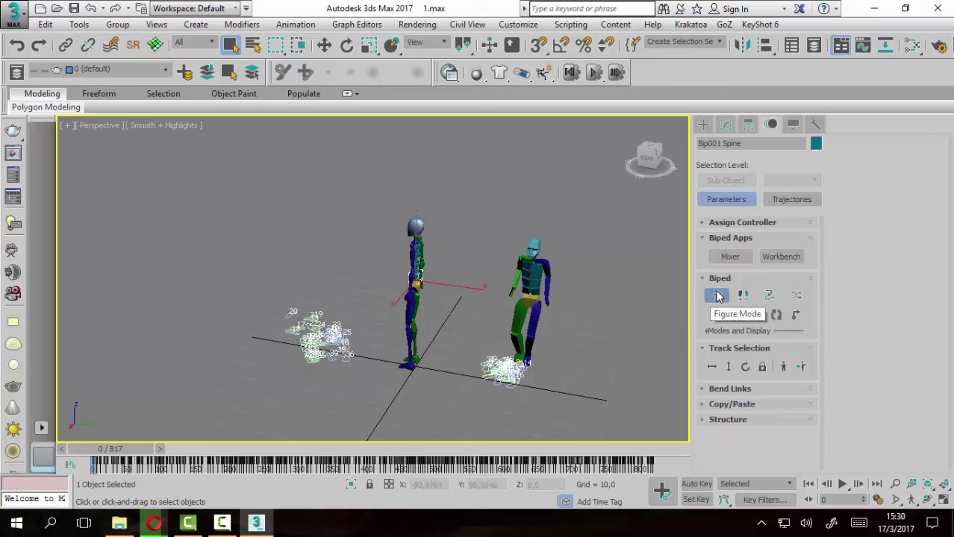
{"action": "left_click", "coordinate": [717, 296]}
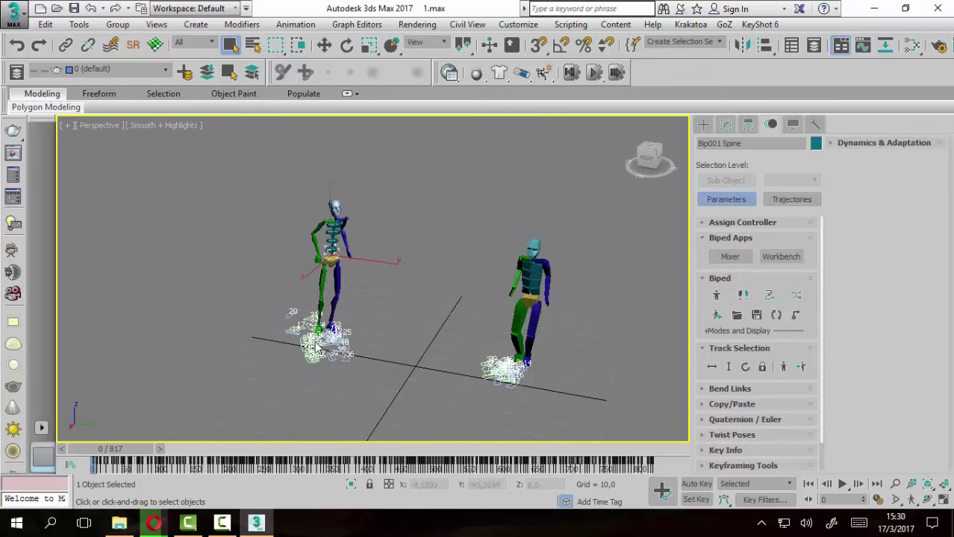
{"action": "left_click", "coordinate": [529, 300]}
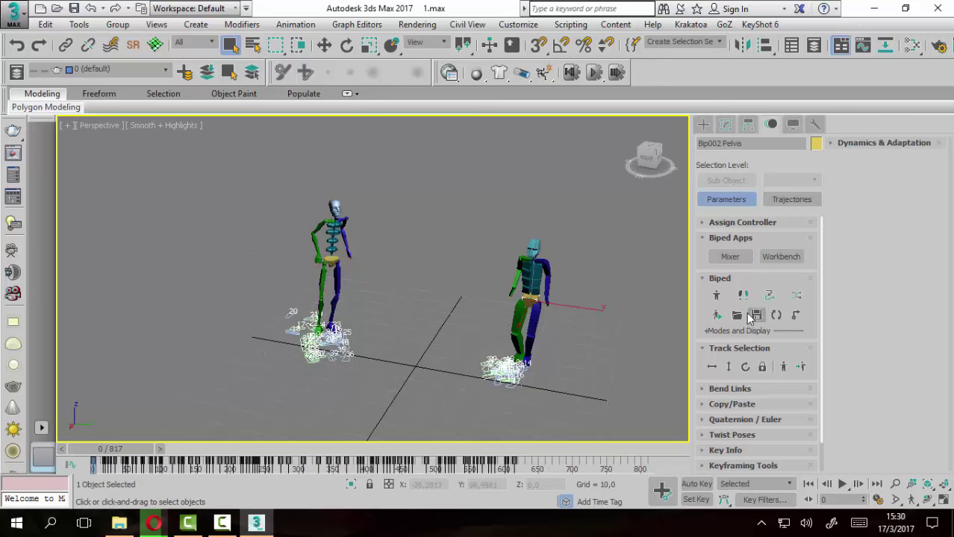
{"action": "left_click", "coordinate": [716, 296]}
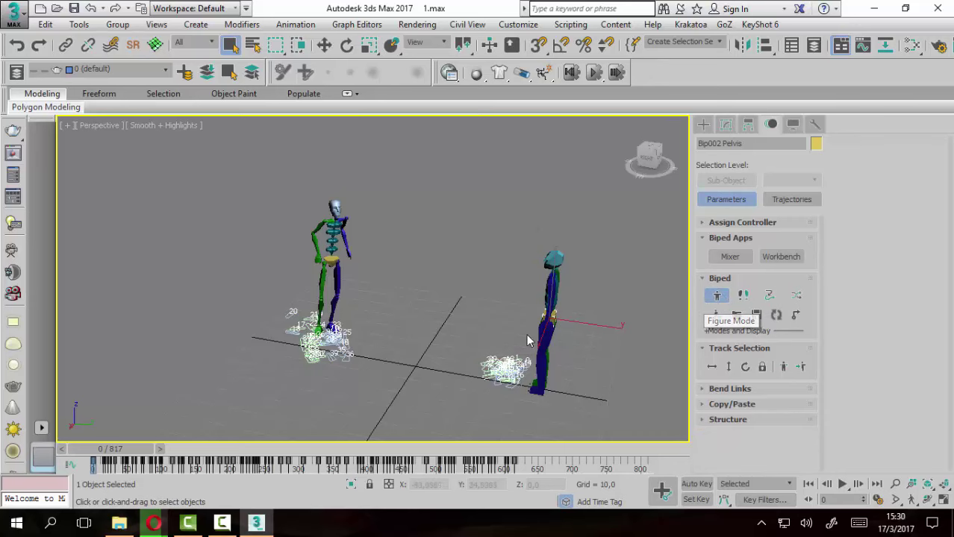
Turn Figure Mode off so Bip002 returns to its dance pose, then orbit around both bipeds.
{"action": "right_click", "coordinate": [470, 282]}
{"action": "mouse_move", "coordinate": [389, 294]}
{"action": "middle_mouse_down", "text": "alt"}
{"action": "mouse_move", "coordinate": [494, 196]}
{"action": "mouse_move", "coordinate": [594, 284]}
{"action": "middle_mouse_up", "text": "alt"}
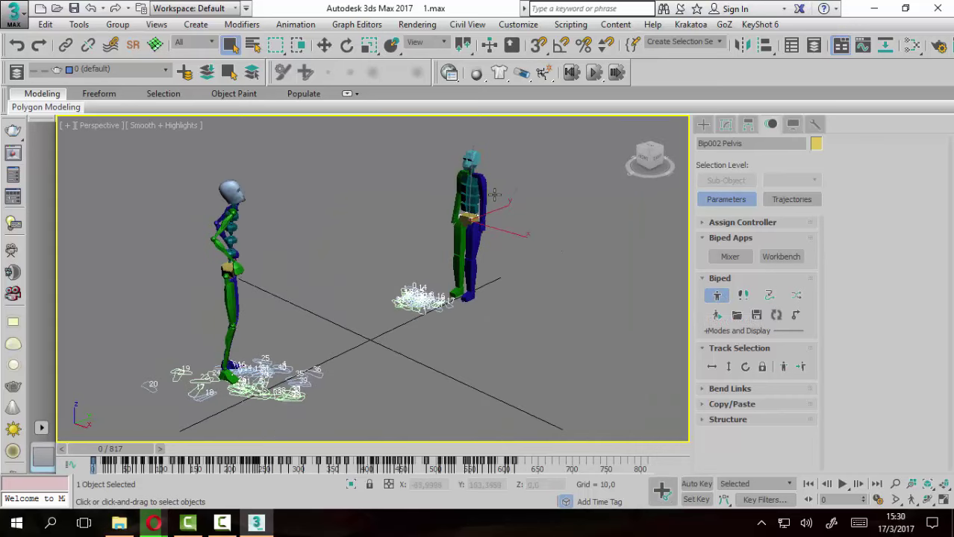
{"action": "left_click", "coordinate": [718, 299]}
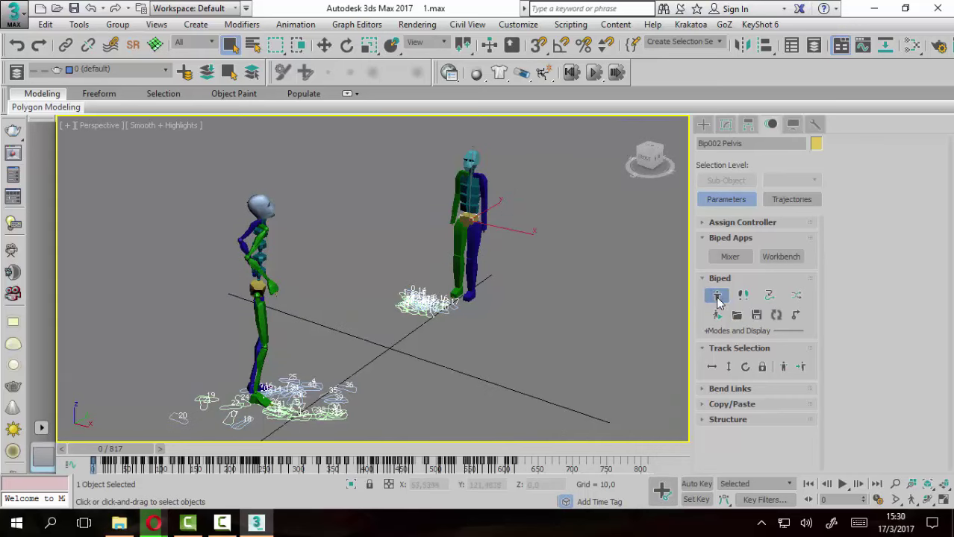
{"action": "mouse_move", "coordinate": [501, 292]}
{"action": "middle_mouse_down", "text": "alt"}
{"action": "mouse_move", "coordinate": [431, 320]}
{"action": "mouse_move", "coordinate": [346, 245]}
{"action": "middle_mouse_up", "text": "alt"}
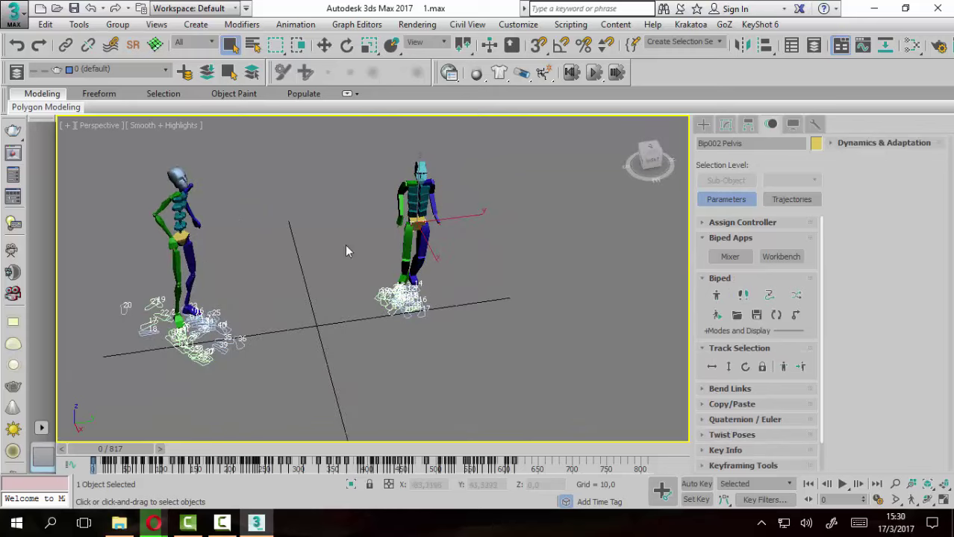
{"action": "middle_click_drag", "start_coordinate": [510, 329], "coordinate": [675, 337], "text": "alt"}
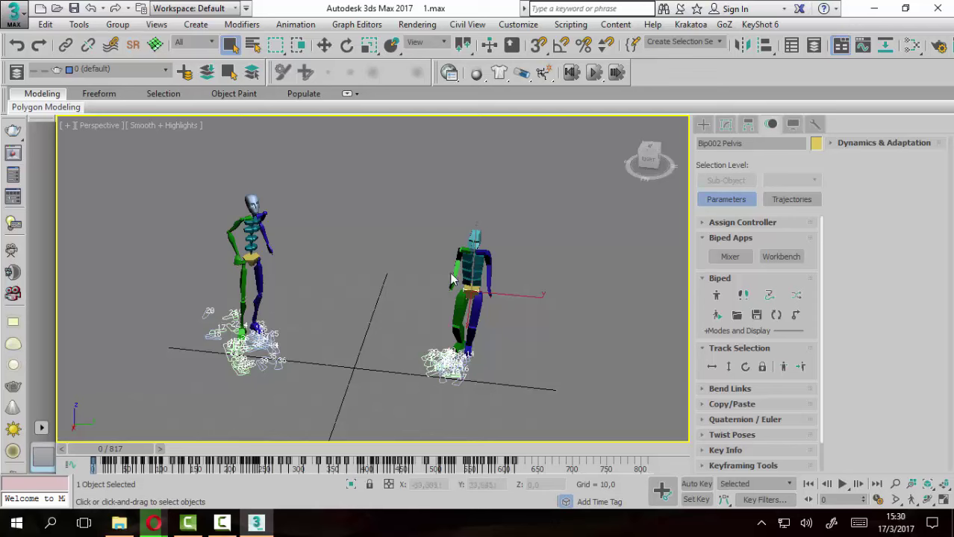
Select the left biped's Bip001 Pelvis and inspect both dancers up close from several angles.
{"action": "left_click", "coordinate": [249, 259]}
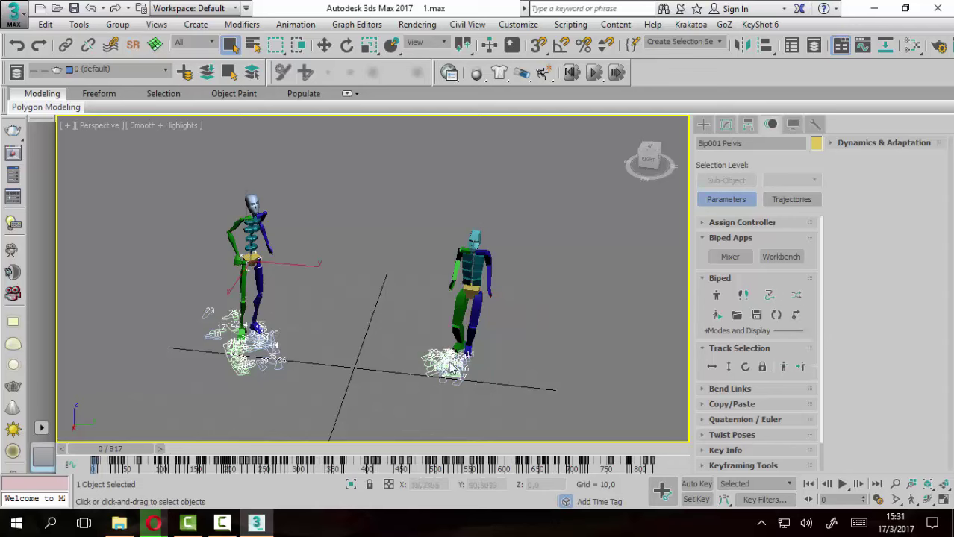
{"action": "mouse_move", "coordinate": [371, 335]}
{"action": "middle_mouse_down", "text": "alt"}
{"action": "mouse_move", "coordinate": [392, 339]}
{"action": "mouse_move", "coordinate": [388, 326]}
{"action": "mouse_move", "coordinate": [346, 345]}
{"action": "mouse_move", "coordinate": [374, 328]}
{"action": "middle_mouse_up", "text": "alt"}
{"action": "scroll", "coordinate": [374, 328], "scroll_direction": "up", "scroll_amount": 1}
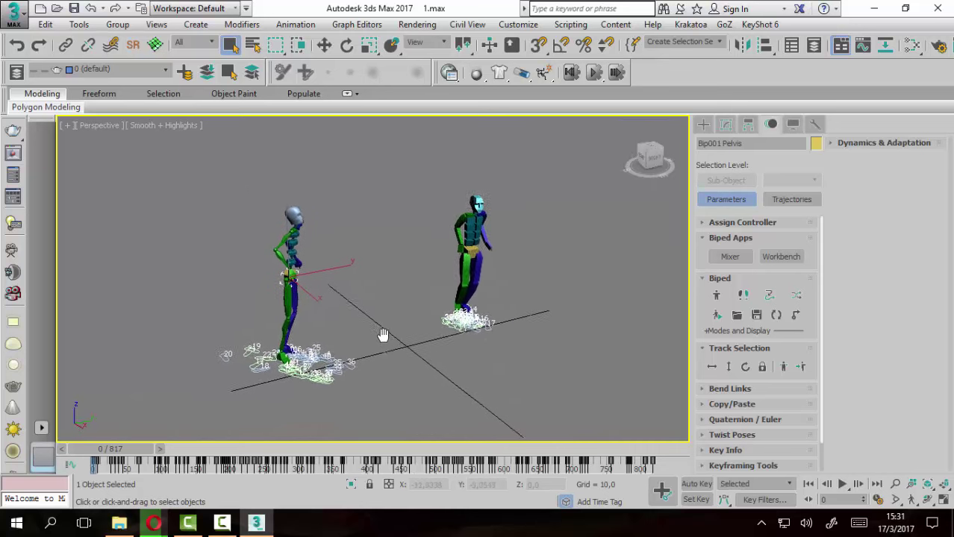
{"action": "scroll", "coordinate": [381, 336], "scroll_direction": "up", "scroll_amount": 3}
{"action": "scroll", "coordinate": [420, 291], "scroll_direction": "down", "scroll_amount": 1}
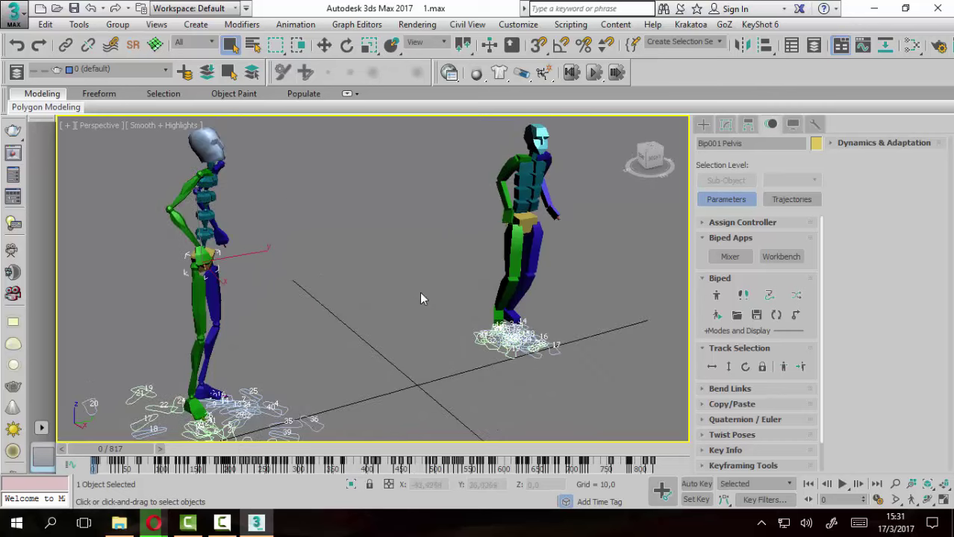
{"action": "scroll", "coordinate": [419, 293], "scroll_direction": "down", "scroll_amount": 2}
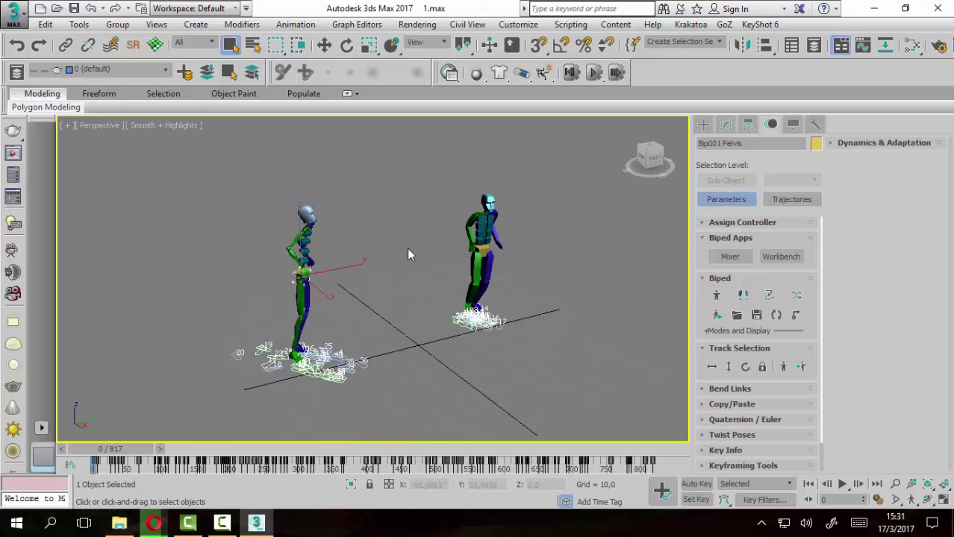
{"action": "mouse_move", "coordinate": [415, 236]}
{"action": "middle_mouse_down"}
{"action": "mouse_move", "coordinate": [448, 224]}
{"action": "mouse_move", "coordinate": [435, 312]}
{"action": "middle_mouse_up"}
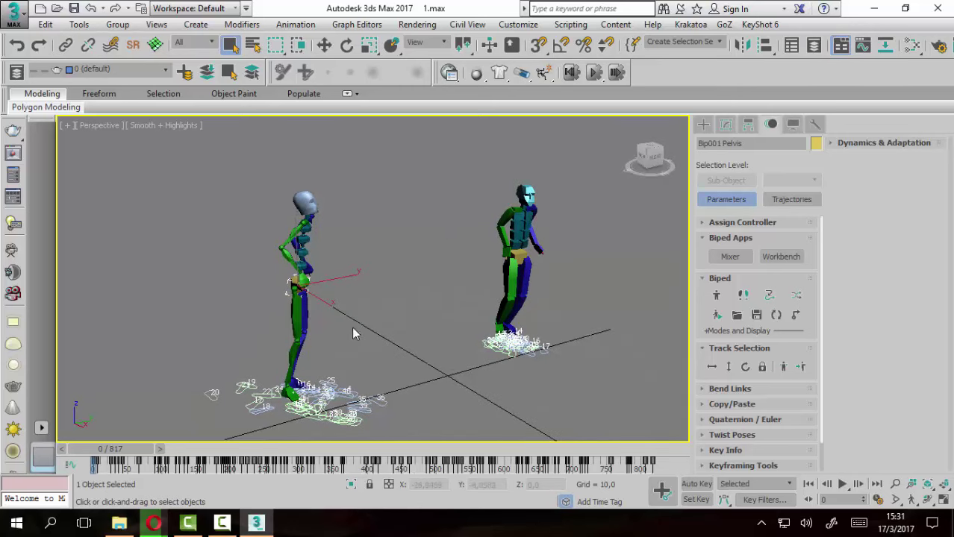